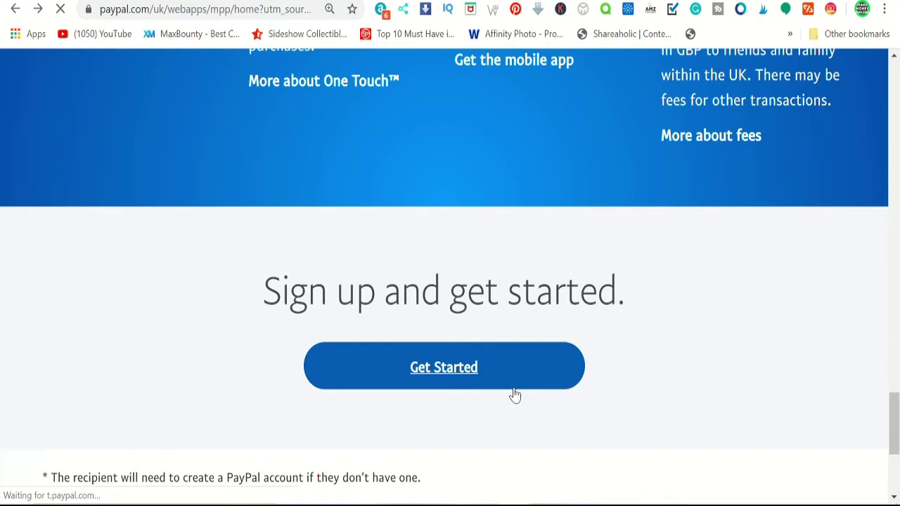
Start PayPal sign-up to reach the Personal versus Business account choice.
click(514, 394)
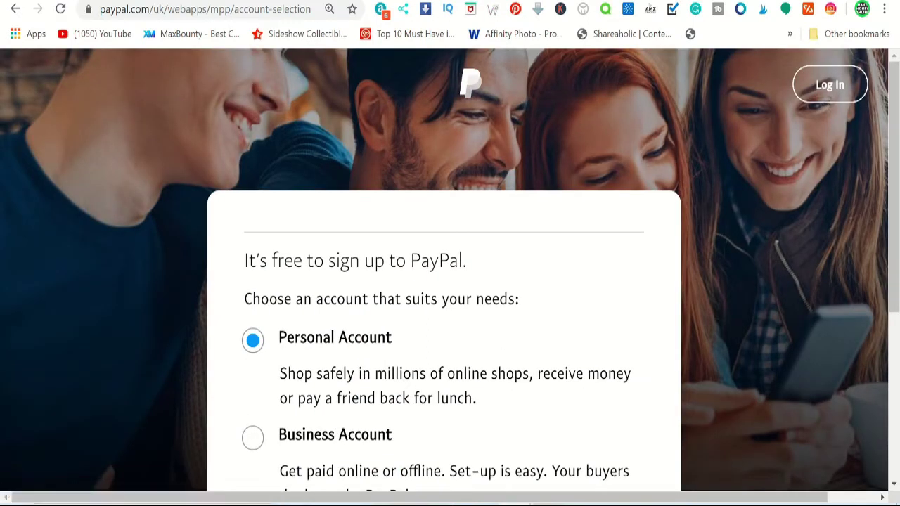
scroll(480, 313, down, 1)
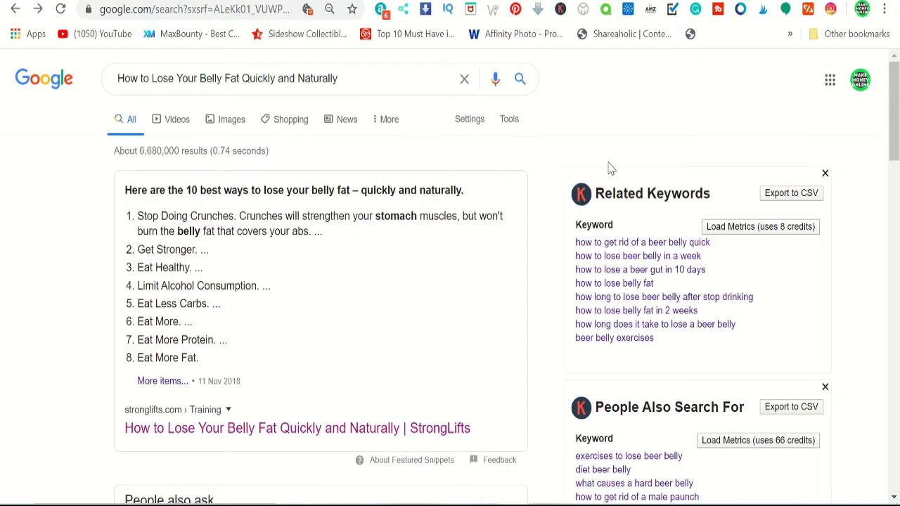
scroll(623, 261, down, 2)
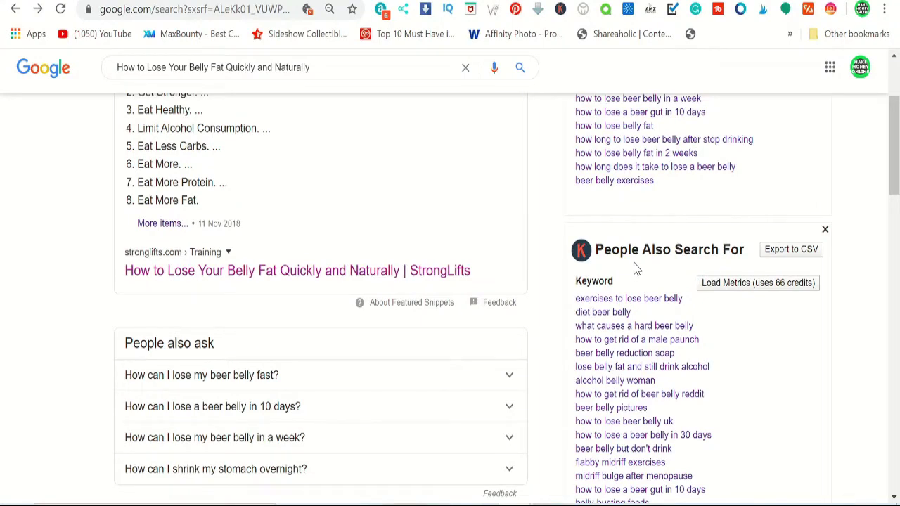
scroll(636, 267, up, 2)
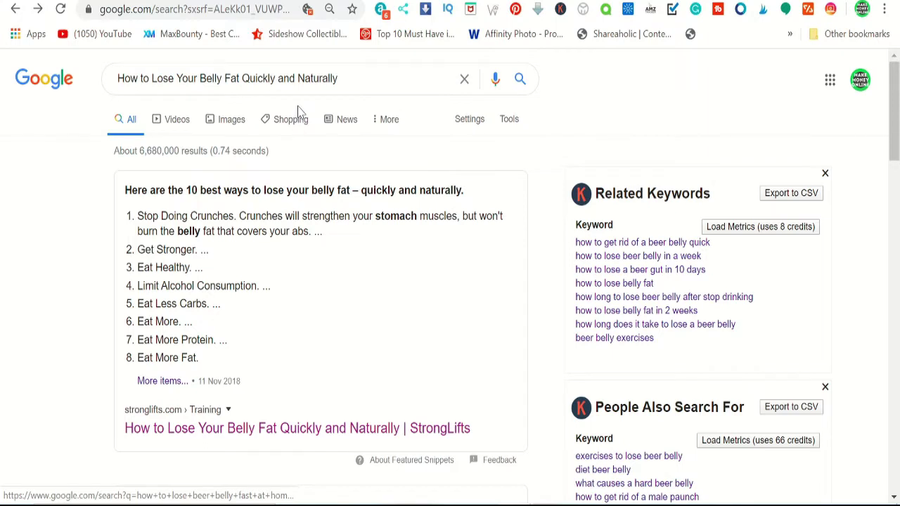
click(338, 78)
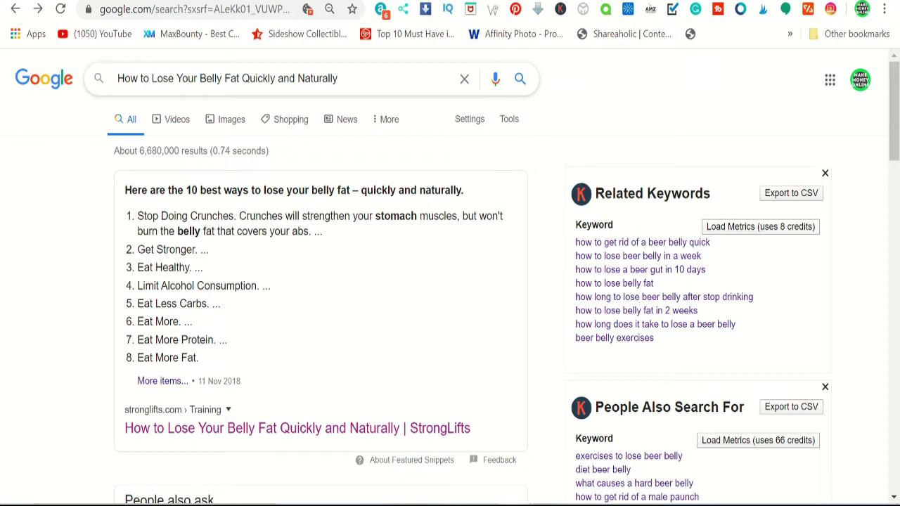
Trim the query to 'How to Lose Your Belly', add 'fat' and accept the 'naturally' suggestion.
key(BackSpace)
key(BackSpace)
key(BackSpace)
key(BackSpace)
key(BackSpace)
key(BackSpace)
key(BackSpace)
key(BackSpace)
key(BackSpace)
key(BackSpace)
key(BackSpace)
key(BackSpace)
key(BackSpace)
key(BackSpace)
key(BackSpace)
key(BackSpace)
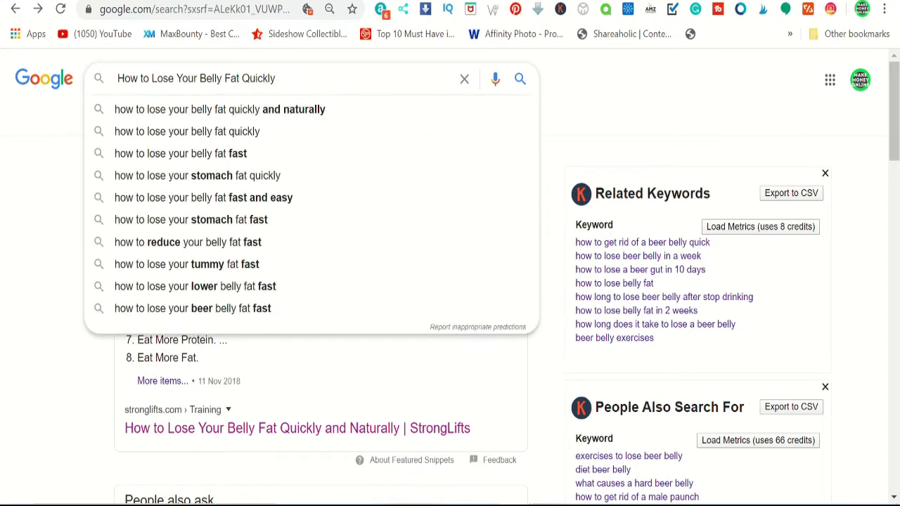
key(BackSpace)
key(BackSpace)
key(BackSpace)
key(BackSpace)
key(BackSpace)
key(BackSpace)
key(BackSpace)
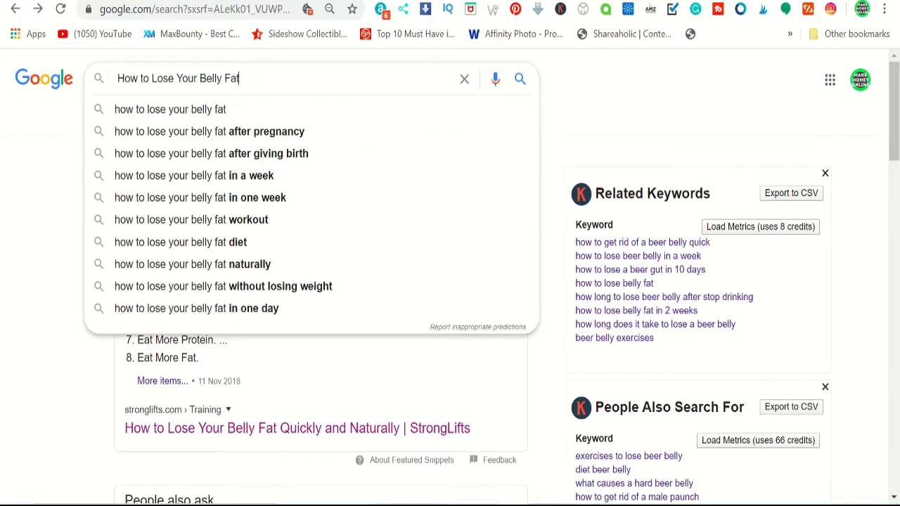
key(BackSpace)
key(BackSpace)
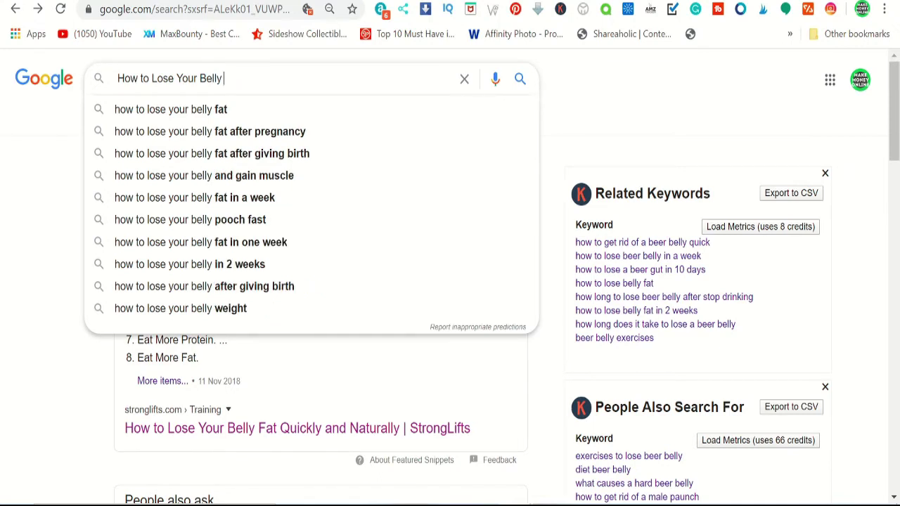
text(fat)
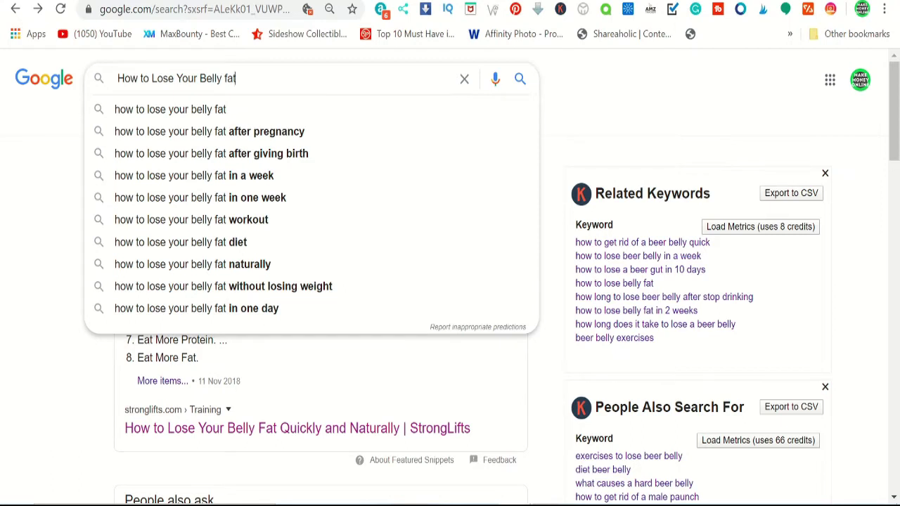
key(Up)
key(Up)
key(Up)
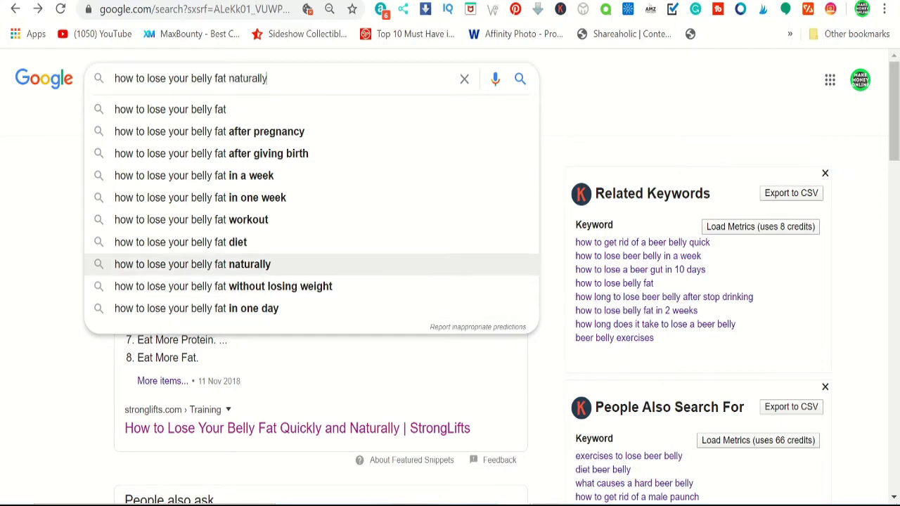
key(Right)
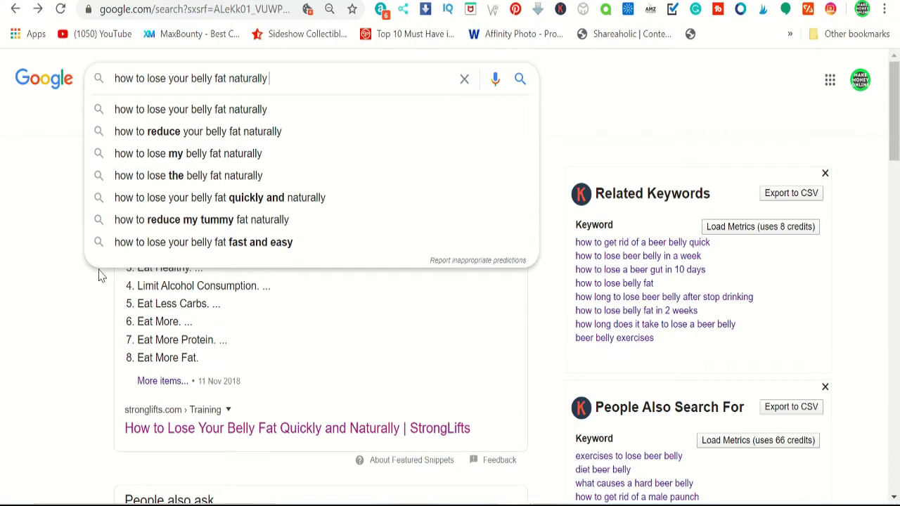
click(68, 298)
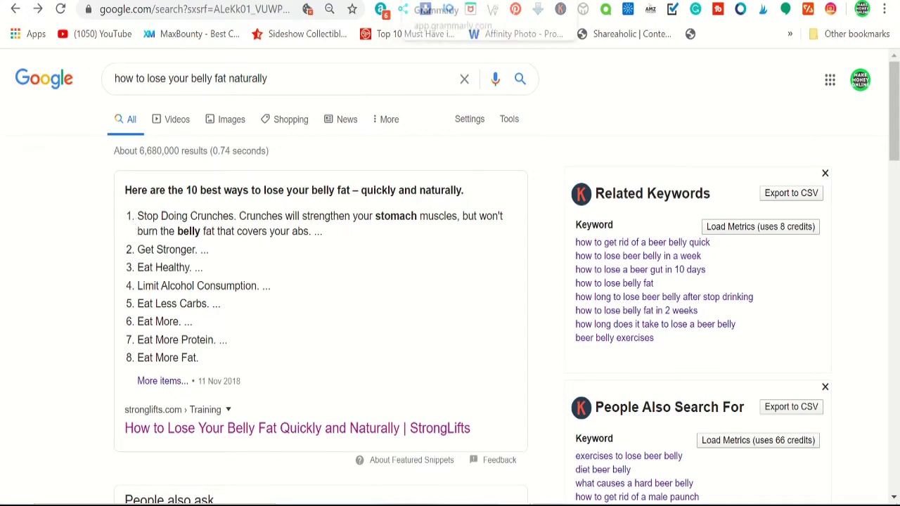
Scroll through the belly fat article and its 51 Grammarly alerts, then go to Prepostseo.
click(435, 2)
scroll(253, 281, up, 5)
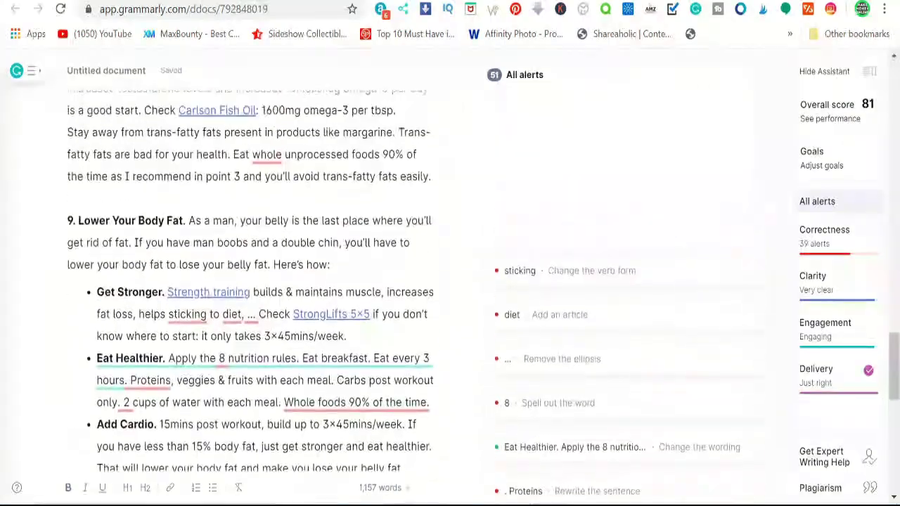
scroll(898, 165, up, 15)
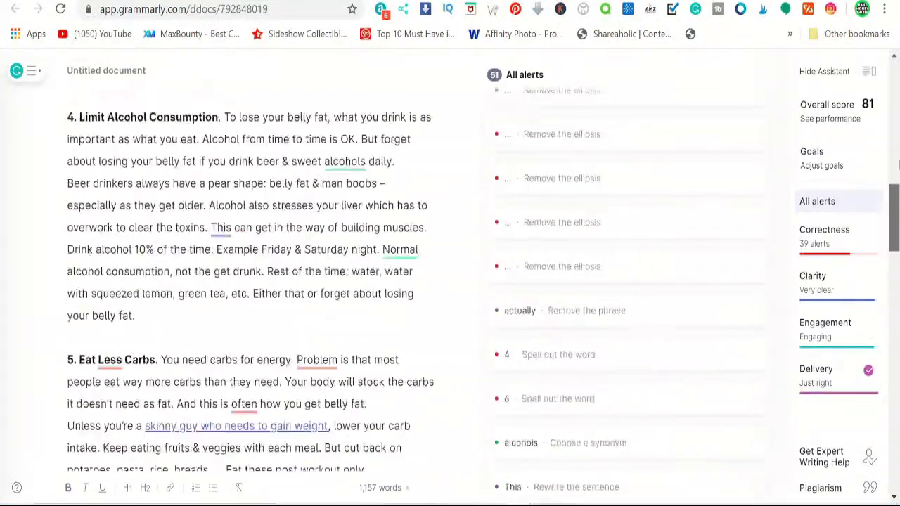
scroll(899, 165, up, 10)
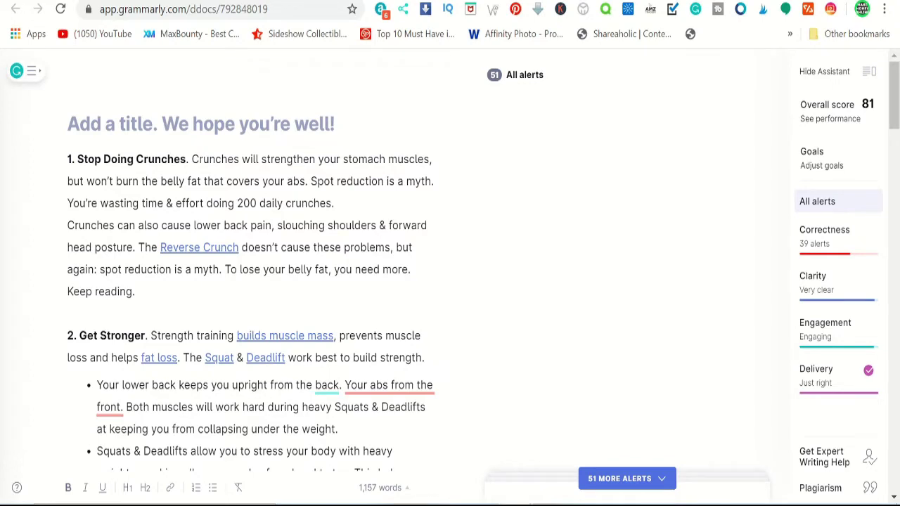
scroll(253, 281, down, 2)
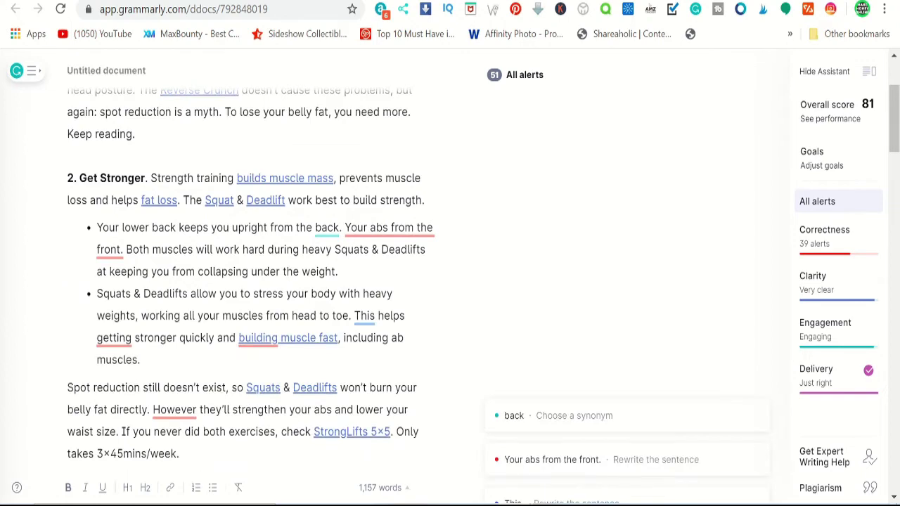
scroll(253, 281, down, 2)
scroll(253, 281, down, 1)
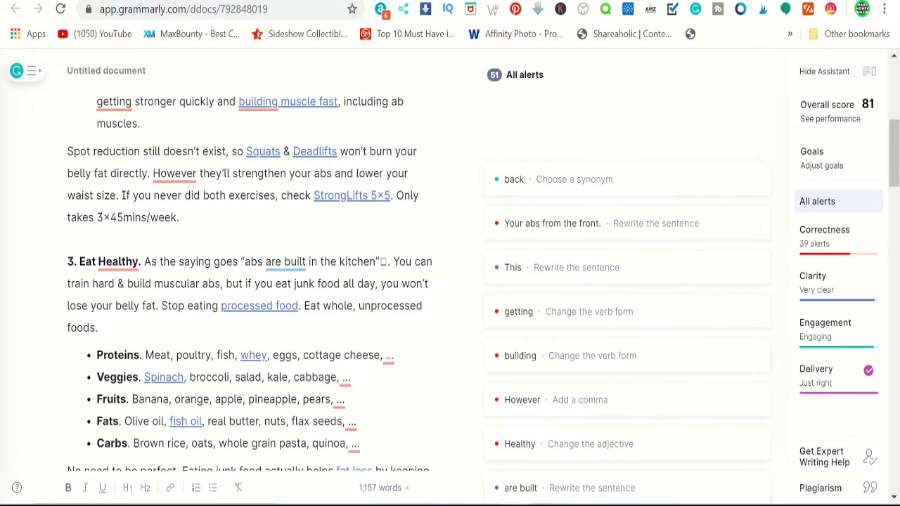
scroll(253, 281, down, 2)
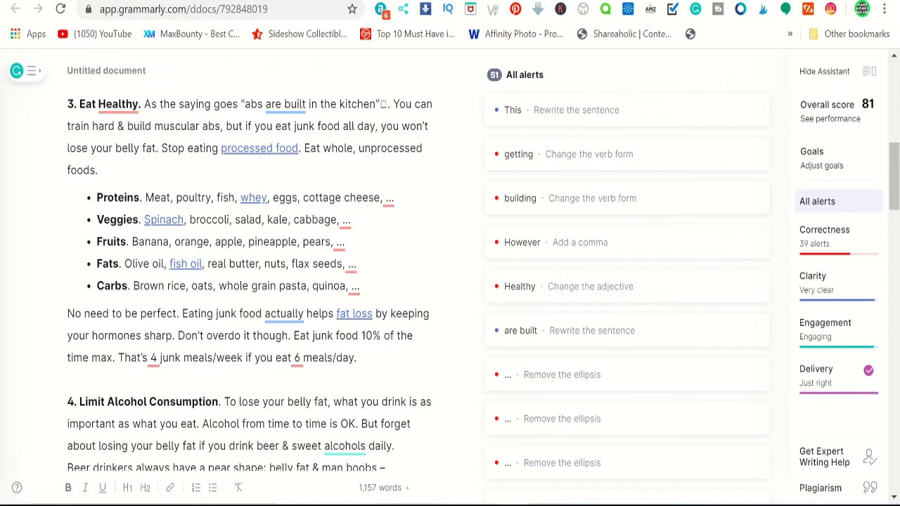
scroll(253, 281, up, 10)
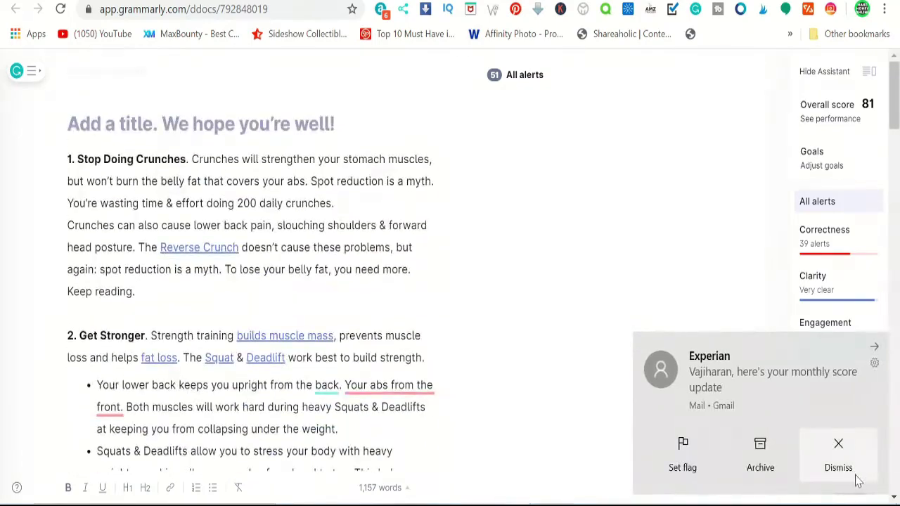
scroll(253, 281, down, 12)
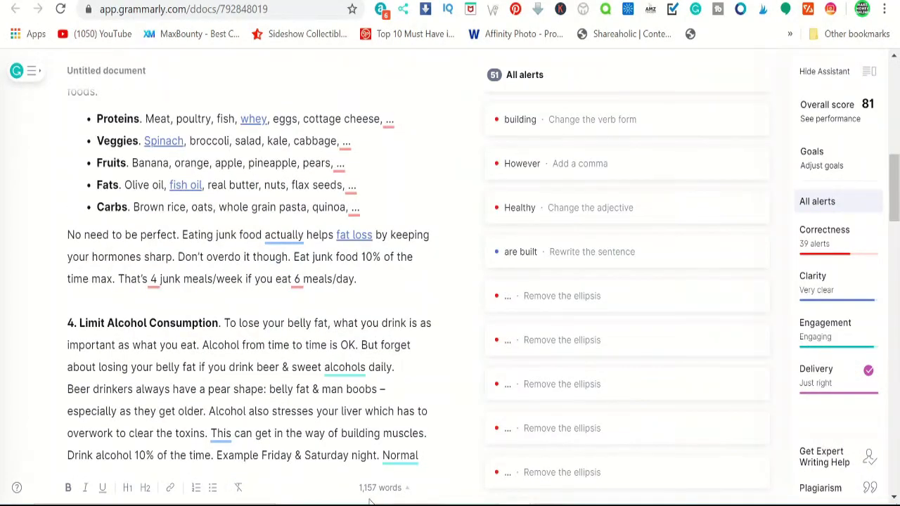
scroll(253, 282, up, 10)
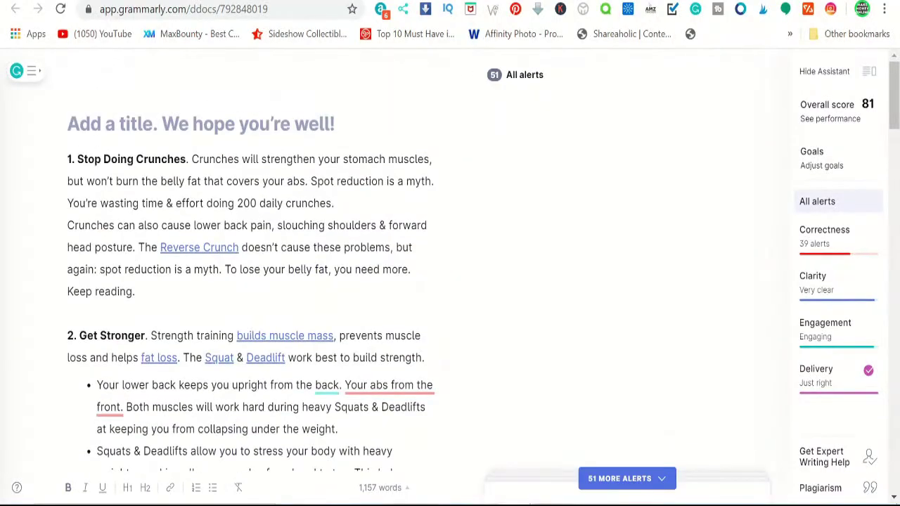
click(499, 1)
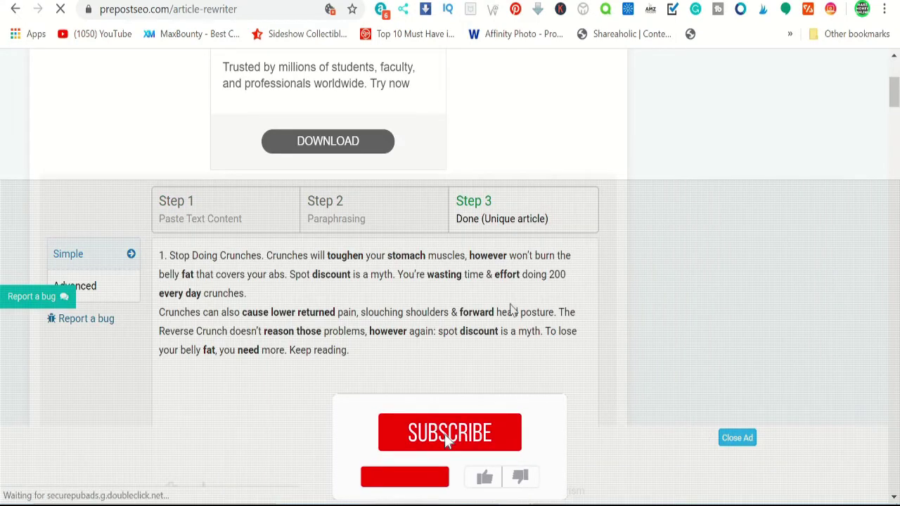
Review the Prepostseo rewriter page and display the paraphrased crunches article.
scroll(450, 281, down, 1)
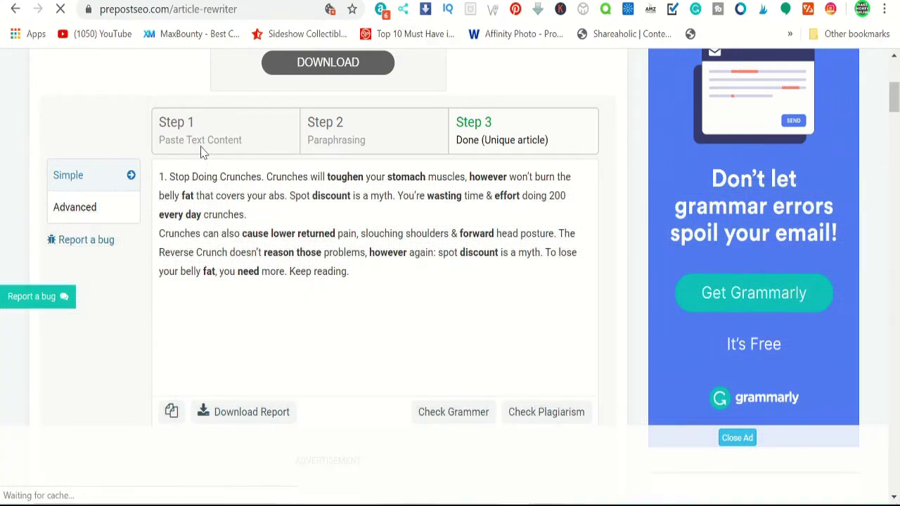
scroll(272, 185, up, 5)
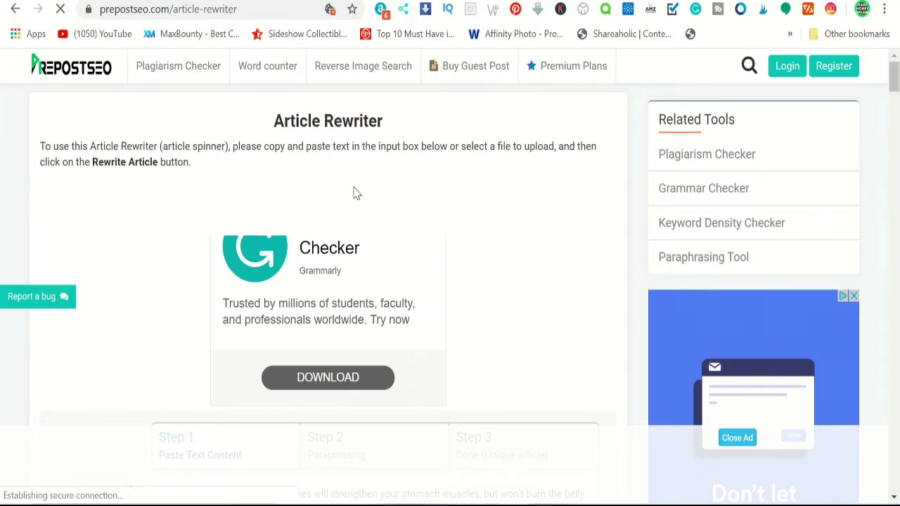
scroll(385, 207, down, 3)
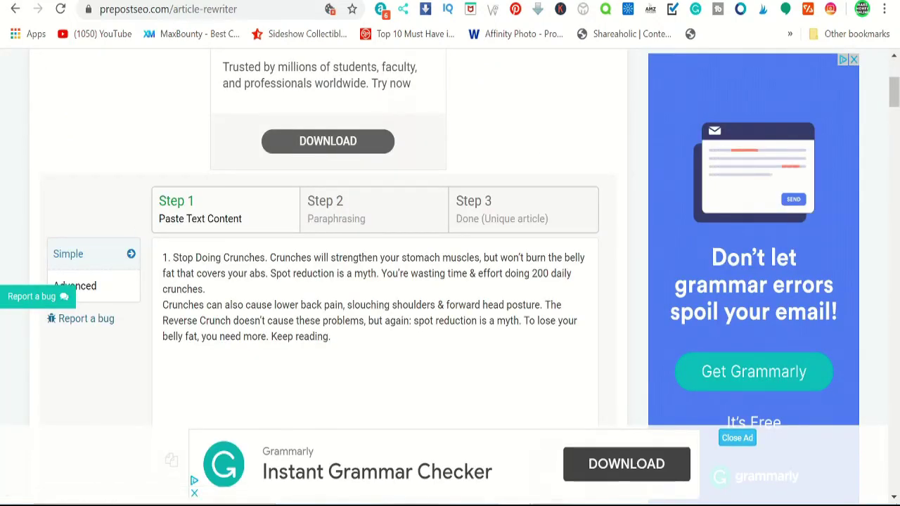
scroll(437, 267, down, 5)
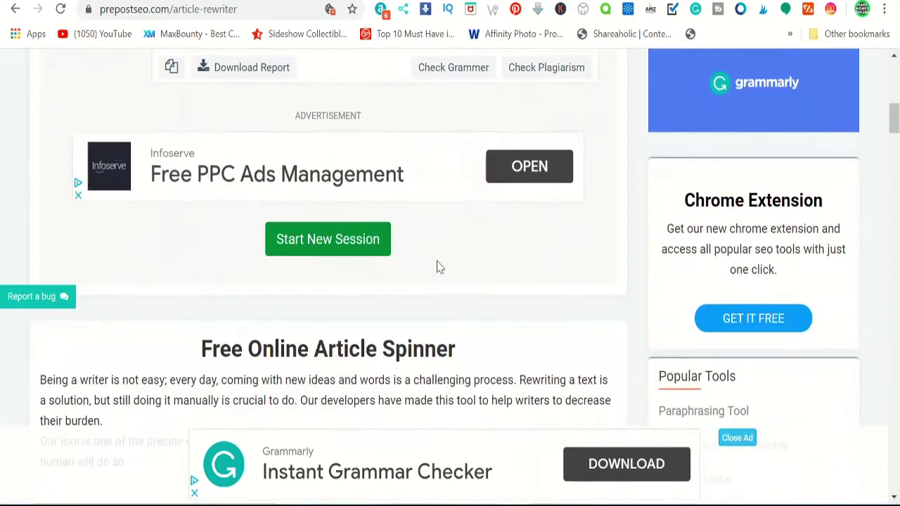
scroll(342, 255, up, 3)
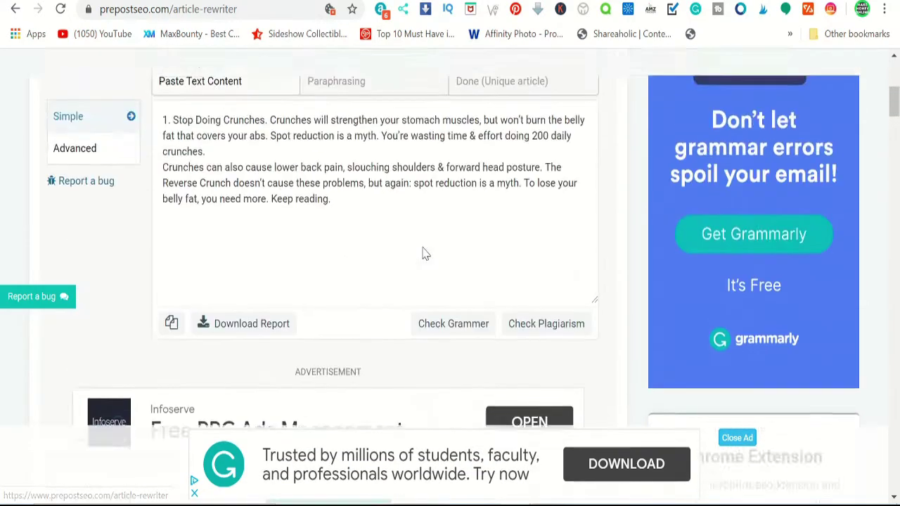
scroll(424, 254, up, 1)
scroll(336, 330, down, 2)
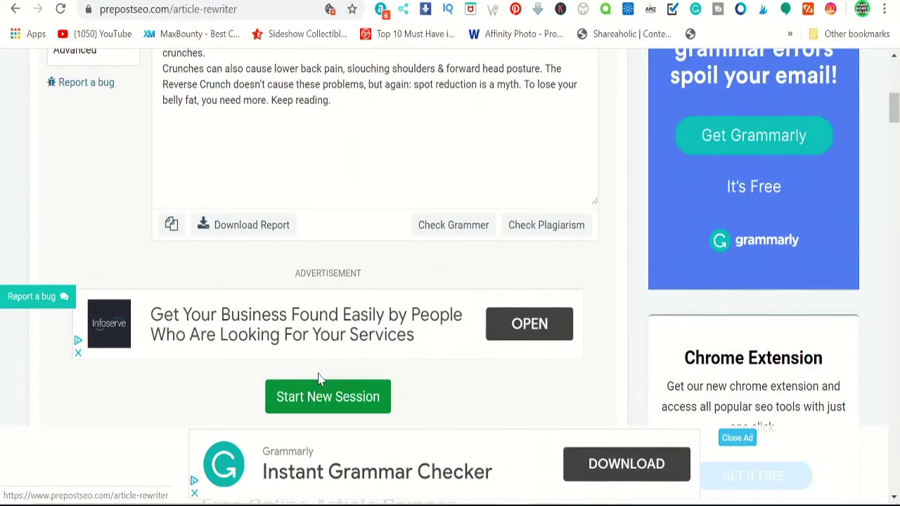
scroll(410, 220, up, 3)
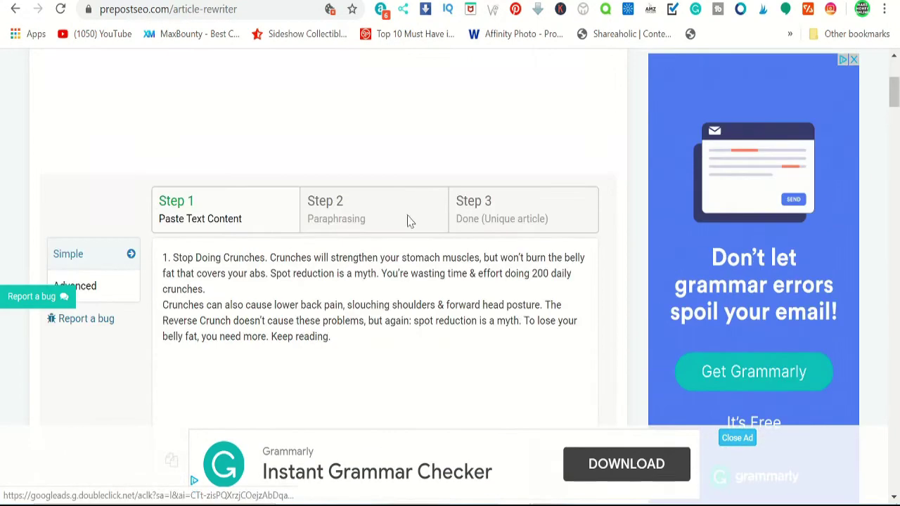
click(506, 216)
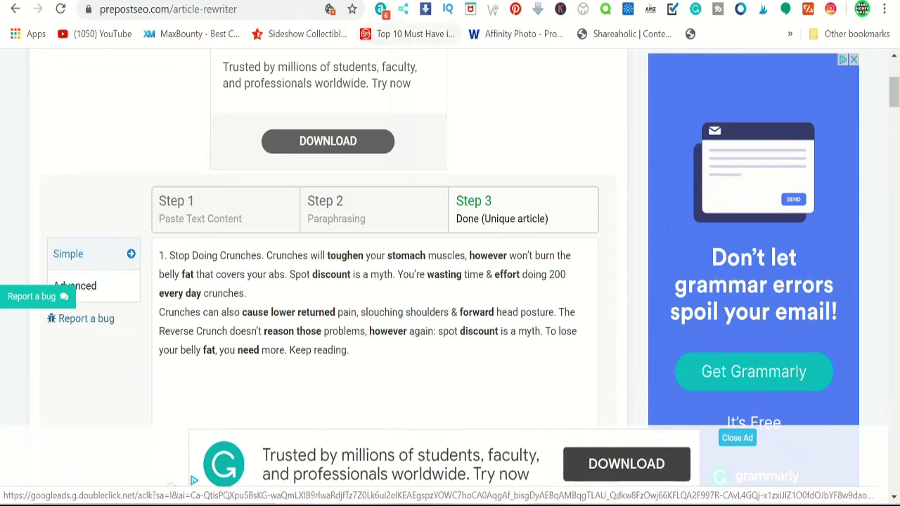
key(ctrl+Tab)
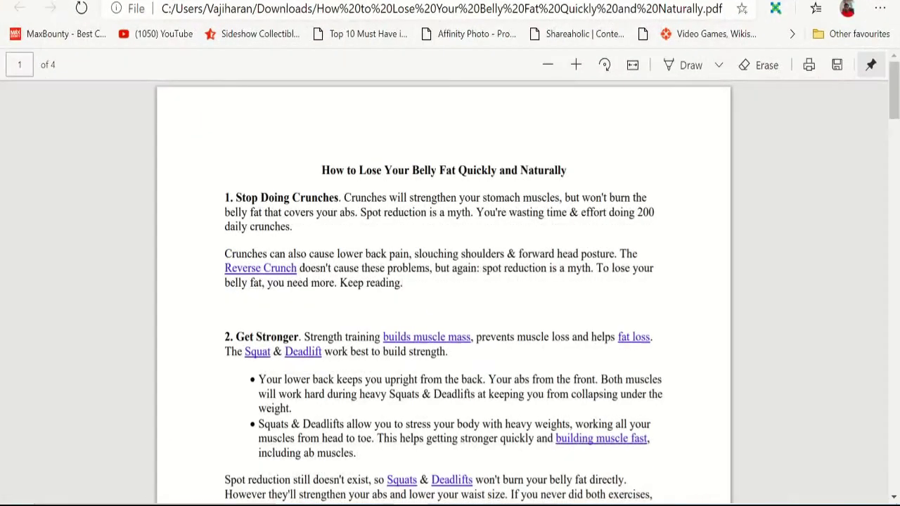
Look over the finished Word article, then bring the Grammarly window back up.
scroll(551, 422, down, 5)
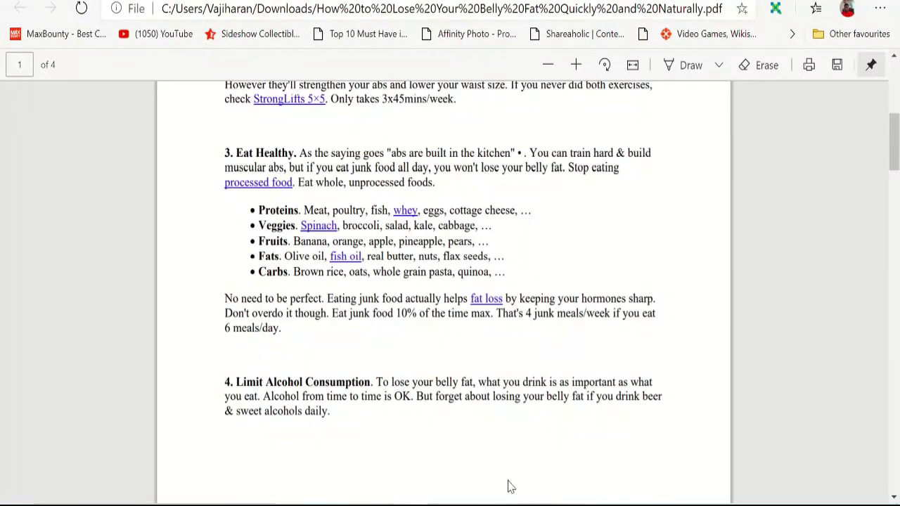
mouse_move(516, 503)
click(461, 485)
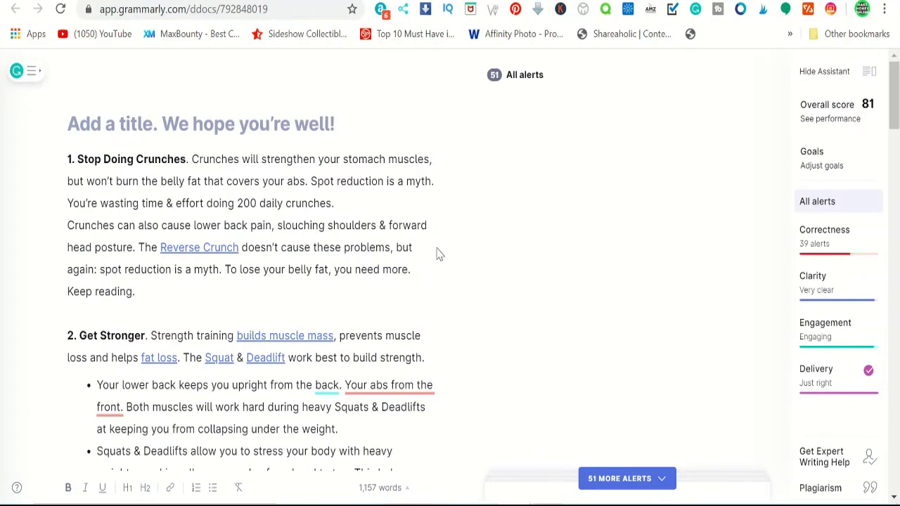
Switch from the Grammarly document to the Canva home page.
click(303, 1)
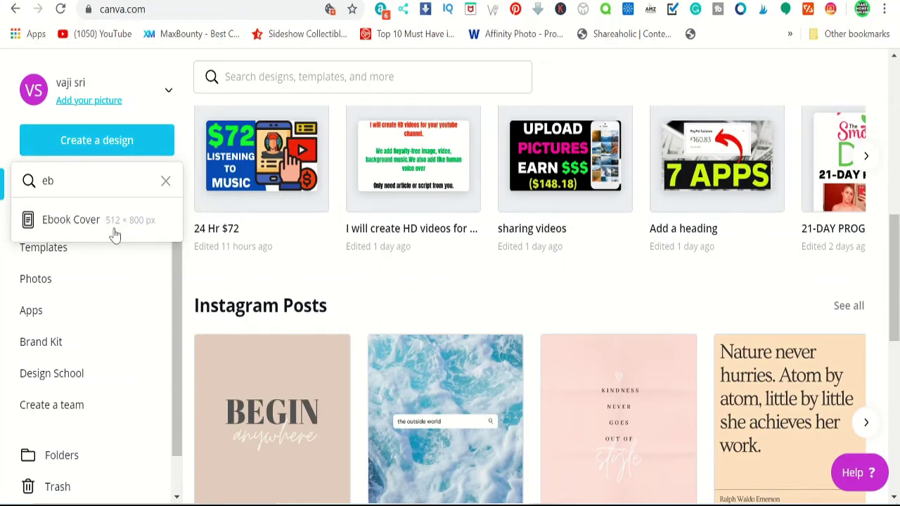
Open the Ebook Cover design titled HOW TO LOSE YOUR BELLY FAT in the Canva editor.
click(167, 213)
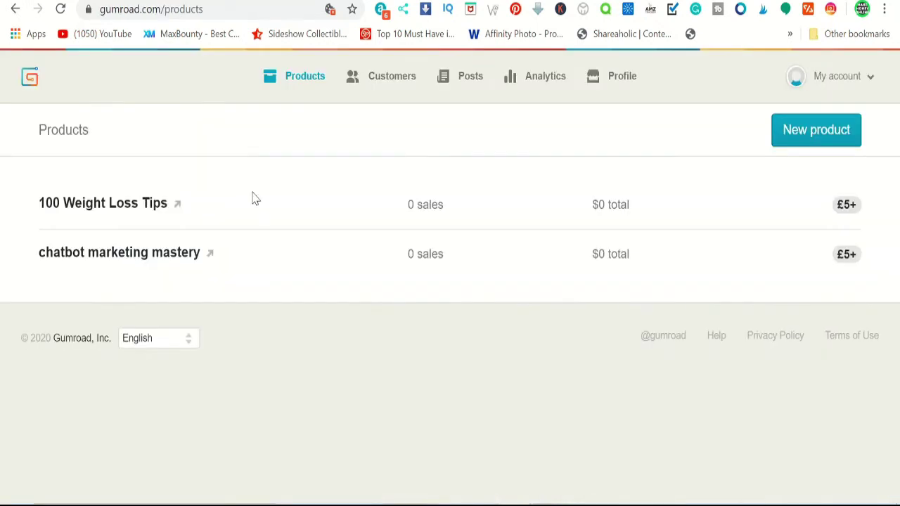
mouse_move(278, 260)
Add a Classic product 'How to Lose Your Belly Fat Quickly and Naturally At Home' at £1.99 and continue to Customize.
mouse_move(685, 163)
key(alt+Left)
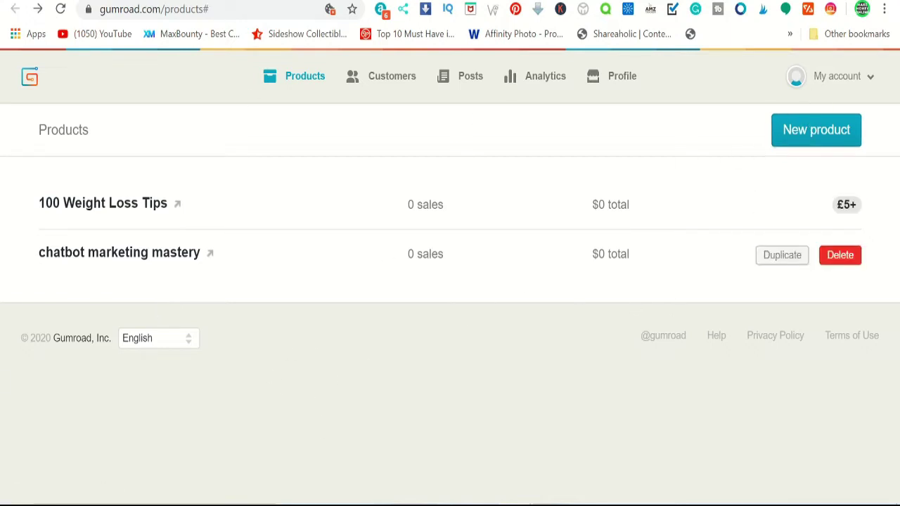
click(815, 130)
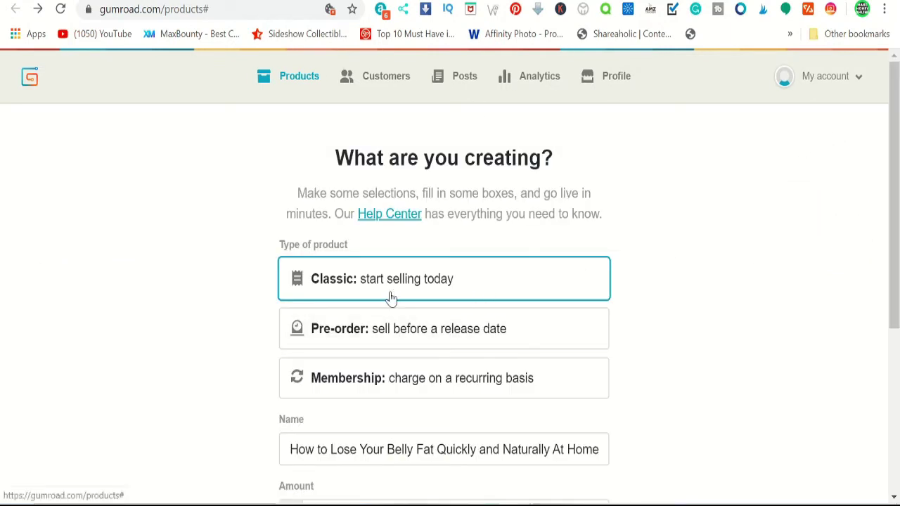
scroll(391, 298, down, 3)
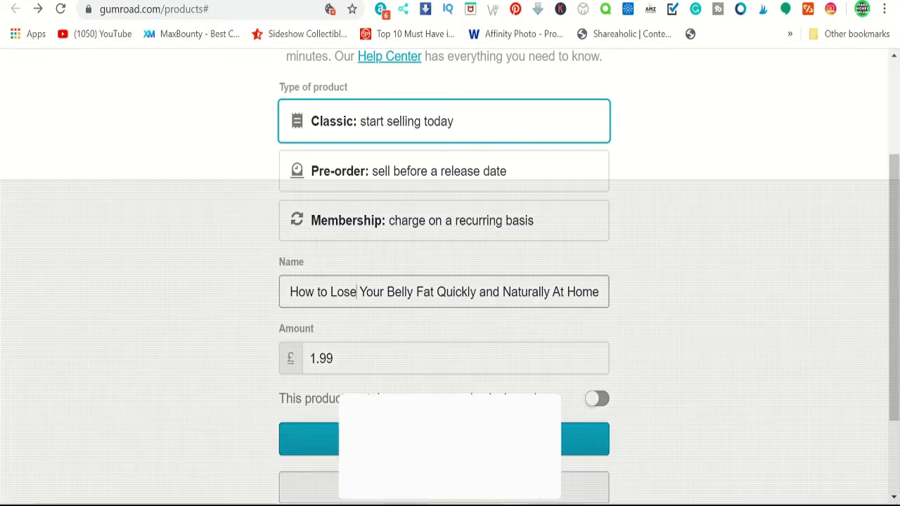
scroll(351, 315, down, 1)
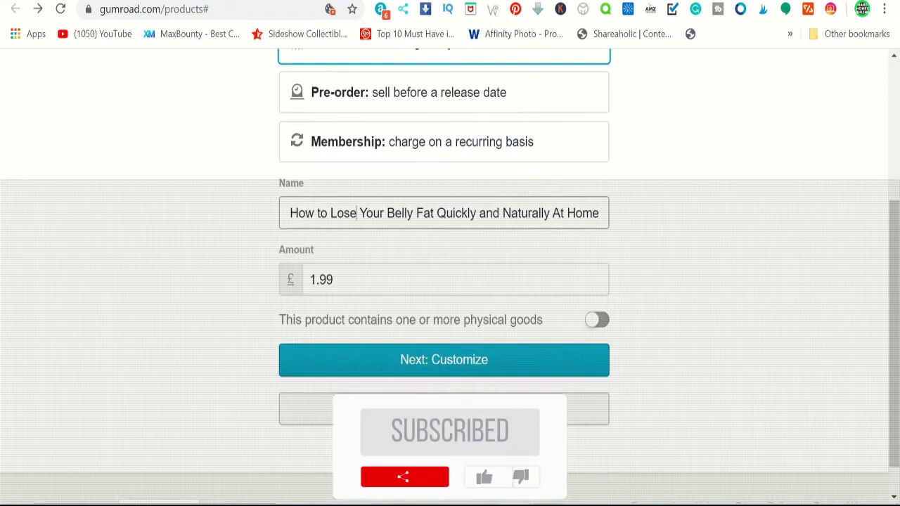
click(450, 360)
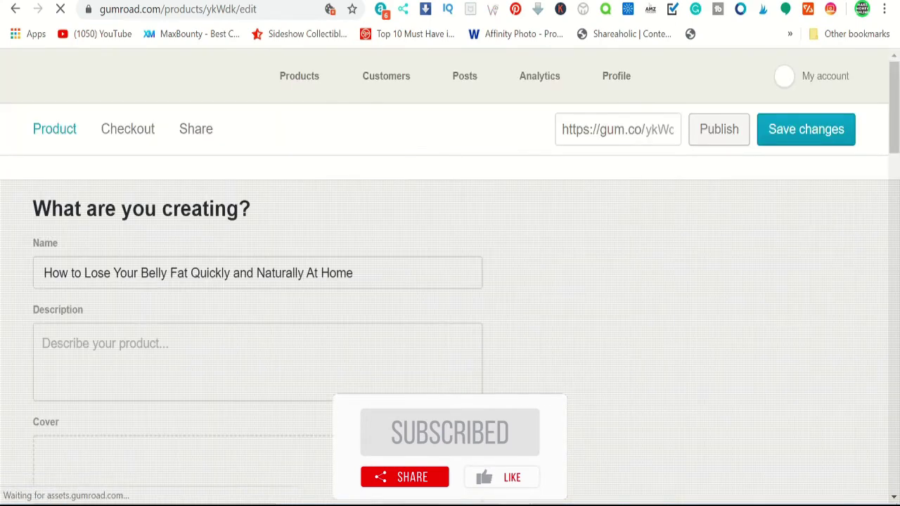
scroll(159, 297, down, 2)
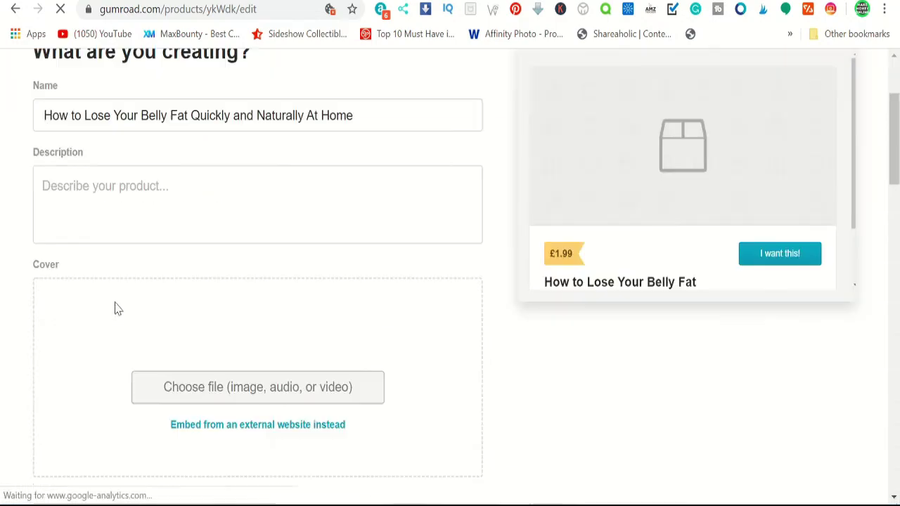
click(223, 388)
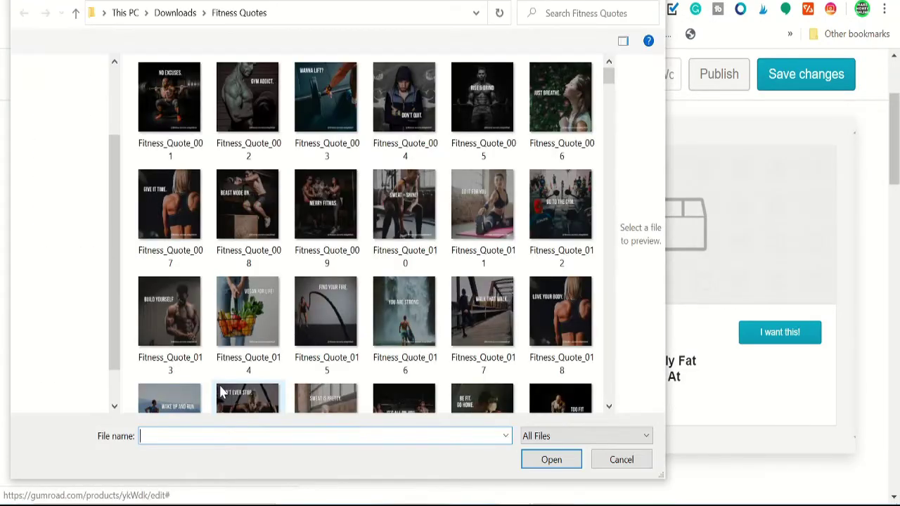
click(63, 118)
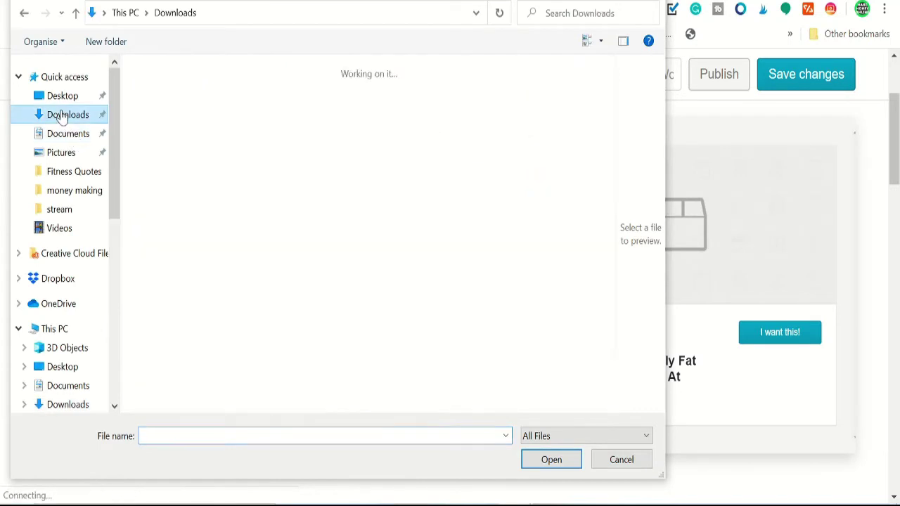
scroll(229, 211, up, 10)
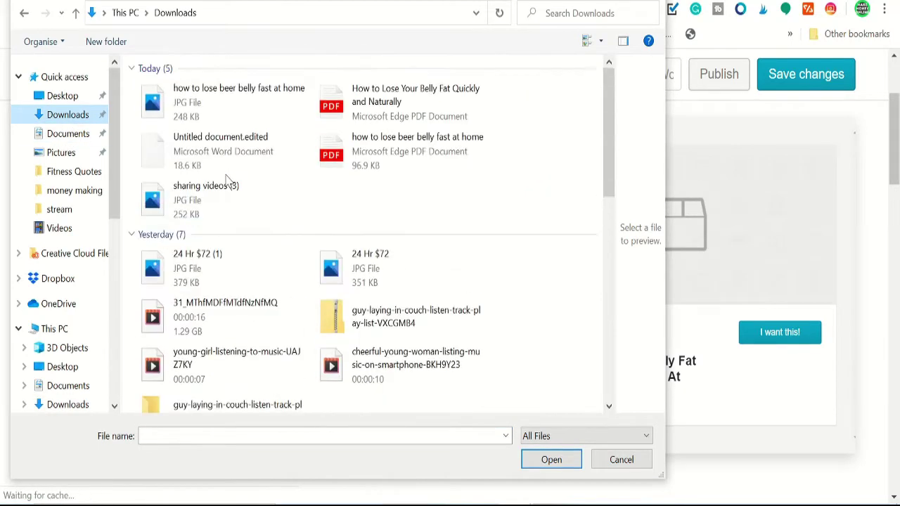
click(190, 112)
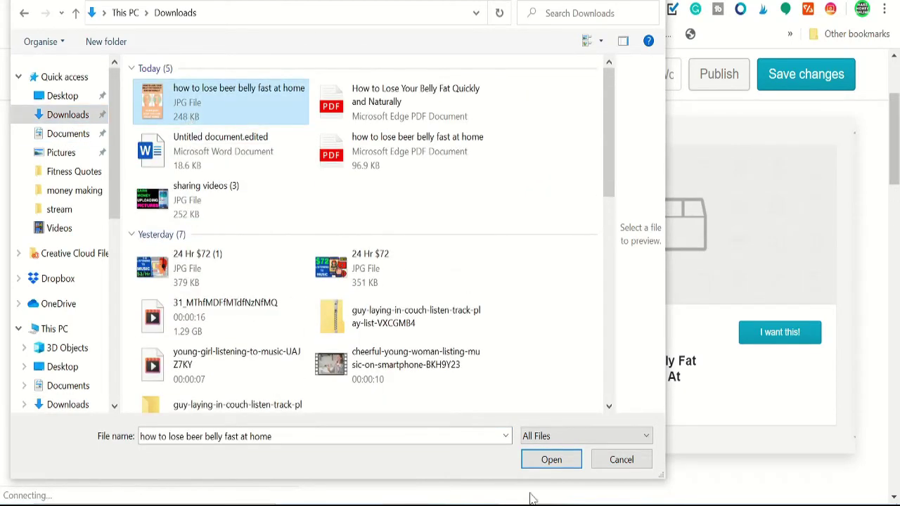
click(546, 460)
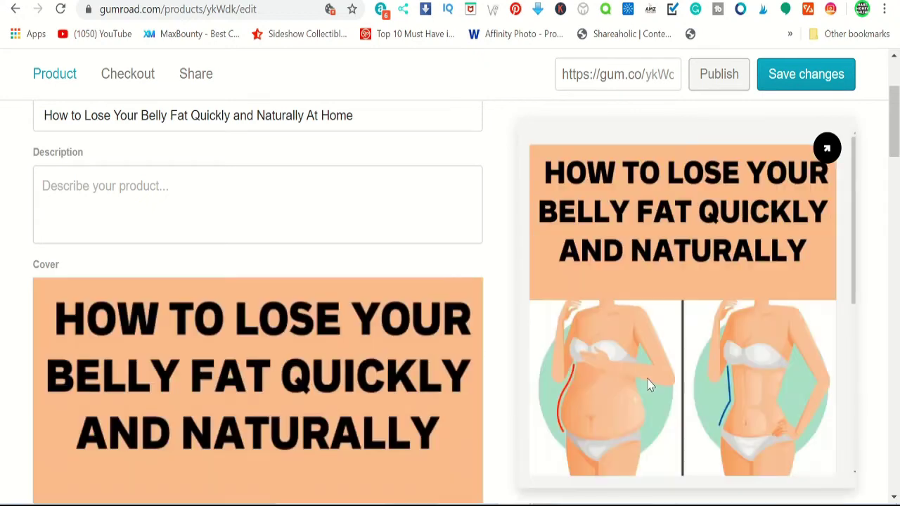
scroll(658, 352, down, 4)
scroll(659, 355, down, 1)
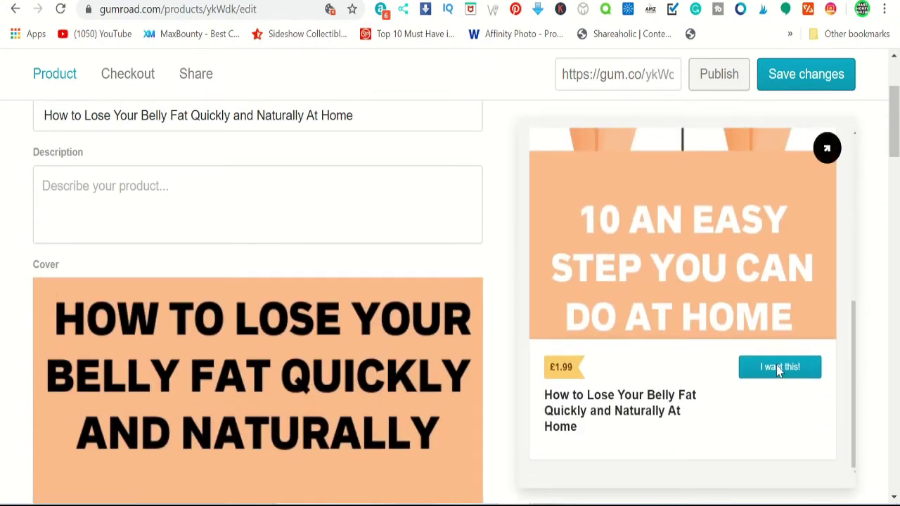
scroll(454, 418, down, 10)
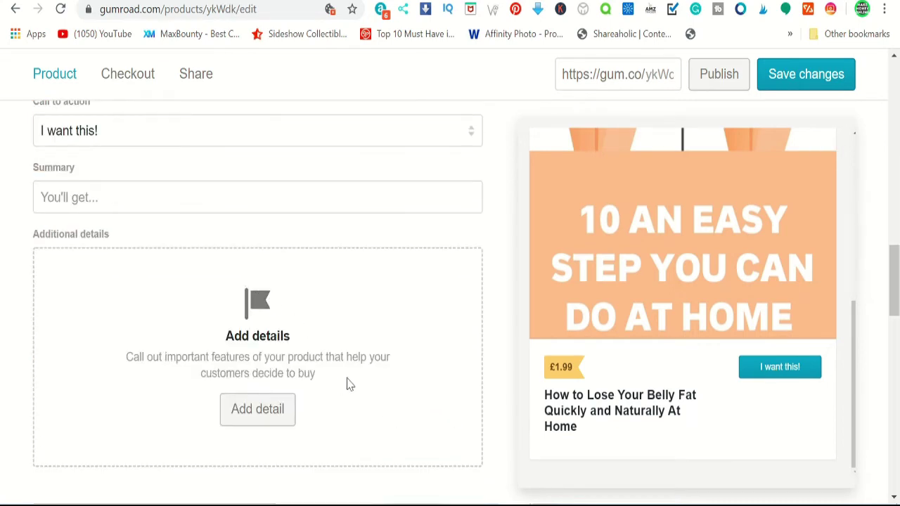
scroll(376, 393, down, 4)
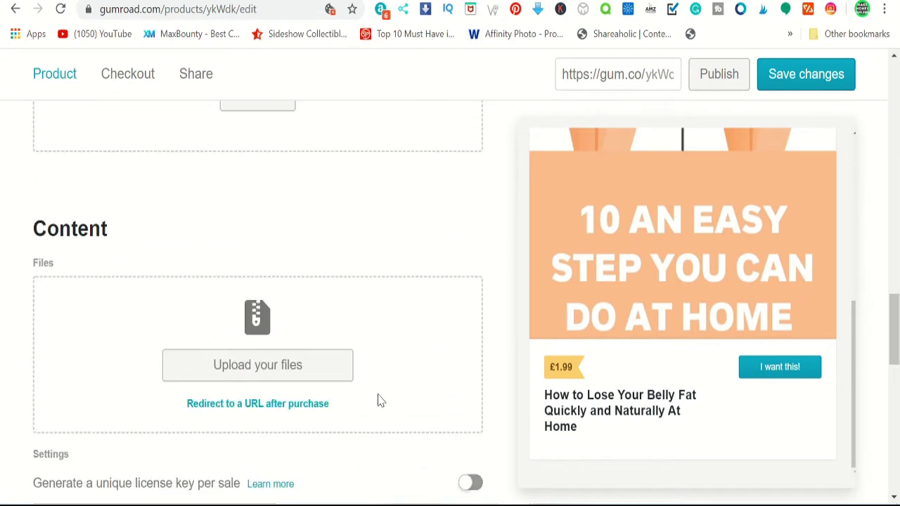
Try dragging the belly fat PDF from the Downloads window onto the upload area.
click(236, 379)
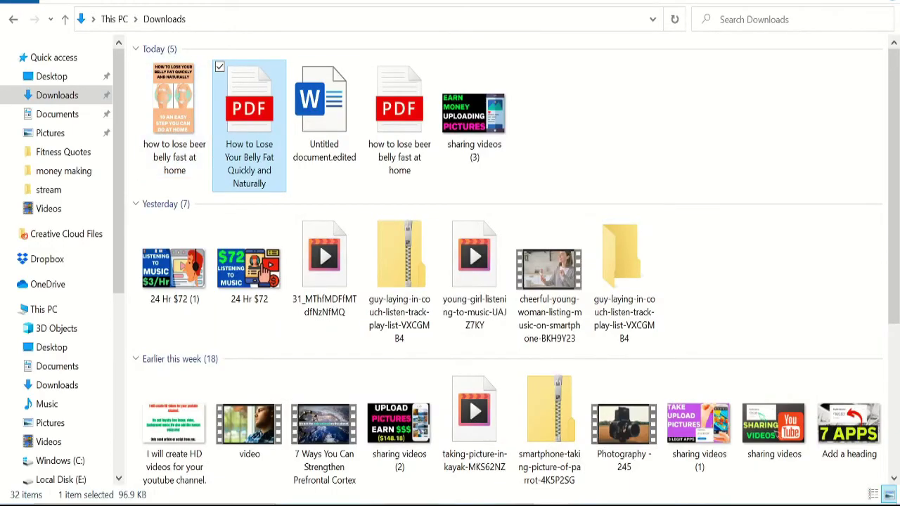
key(super+Down)
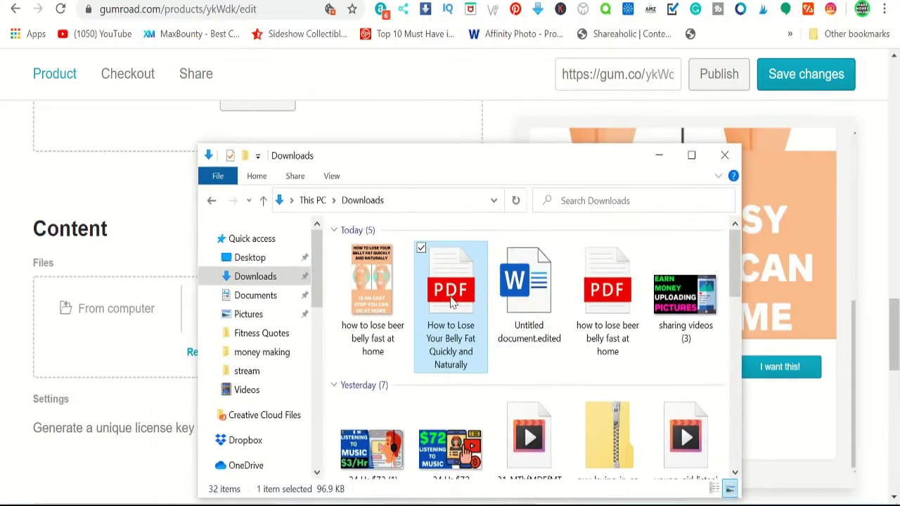
drag(455, 303, 107, 342)
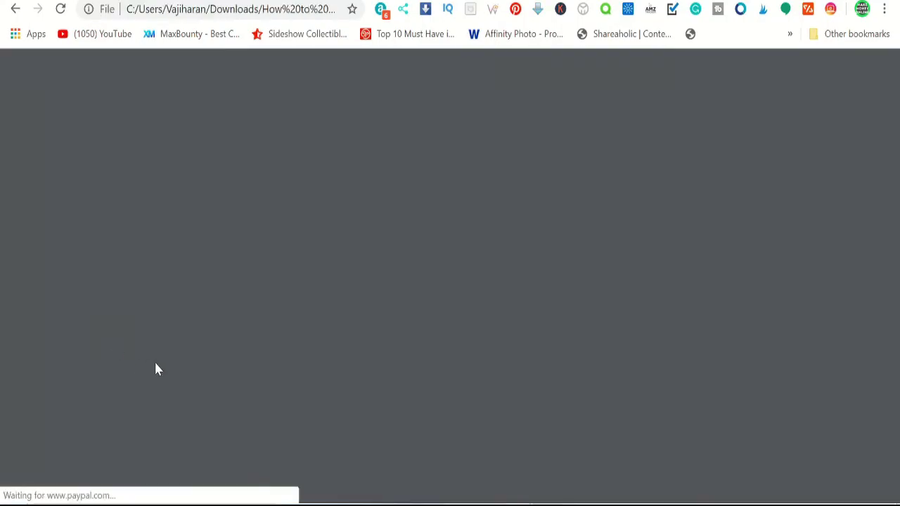
click(15, 8)
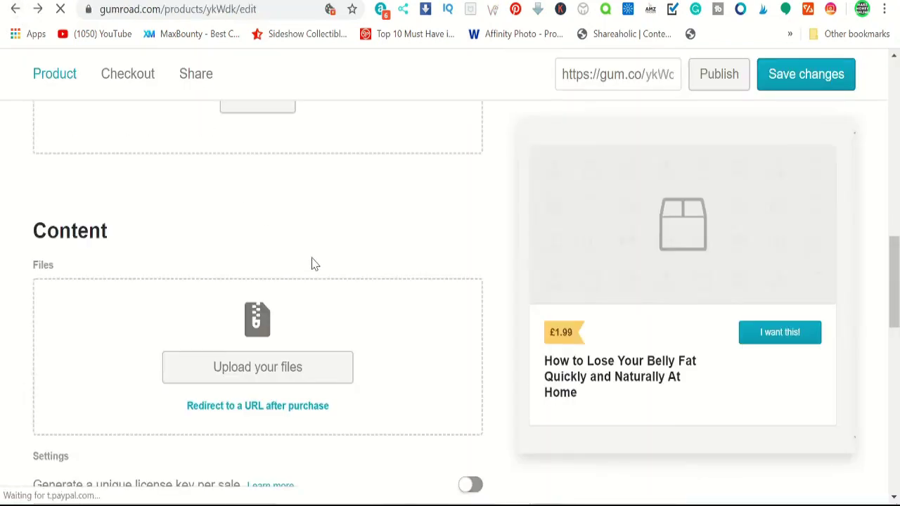
scroll(310, 270, down, 4)
scroll(304, 277, up, 3)
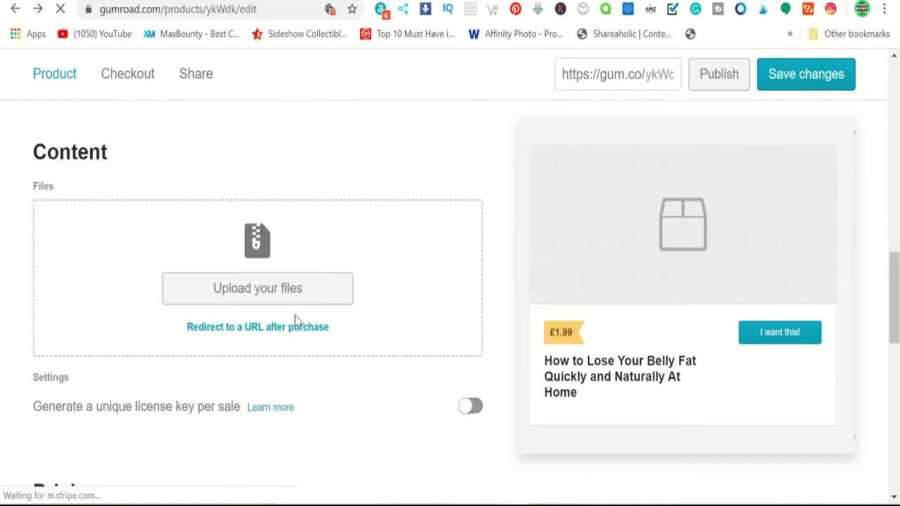
Upload 'How to Lose Your Belly Fat Quickly and Naturally' PDF from Downloads via From computer.
click(263, 297)
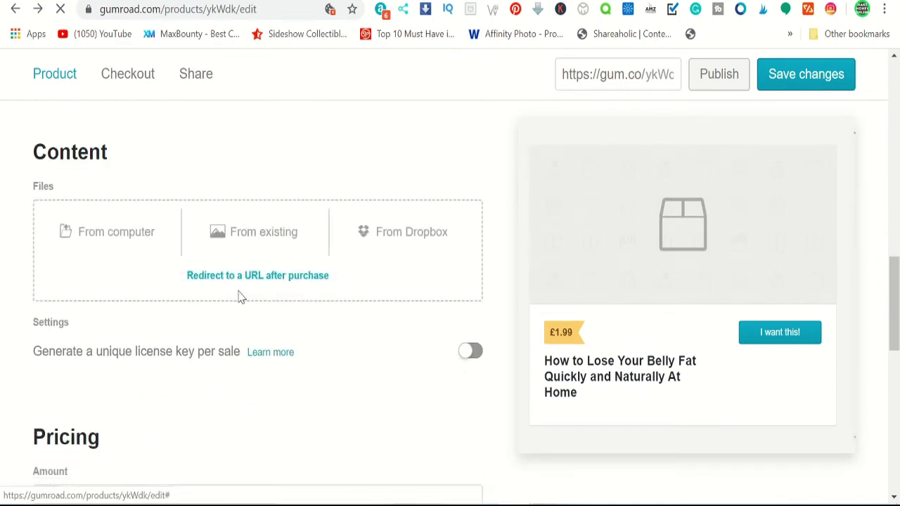
click(107, 242)
scroll(80, 156, up, 2)
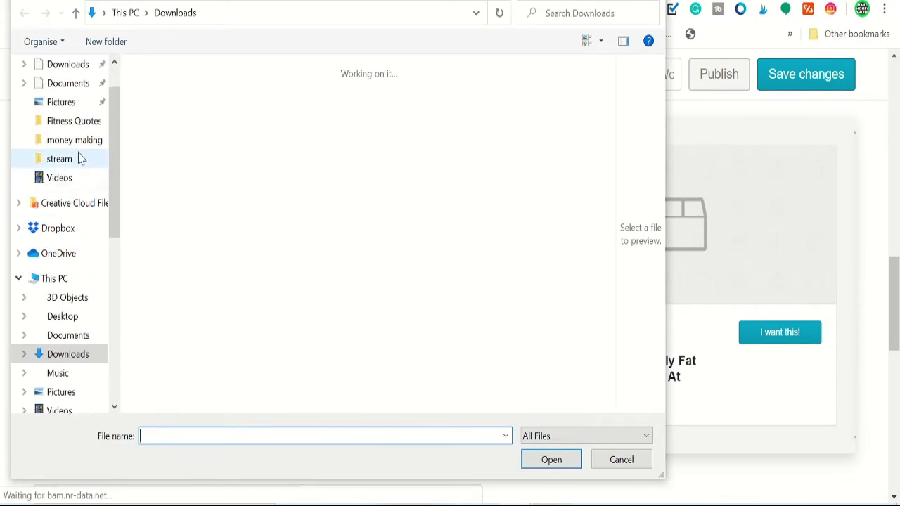
click(68, 119)
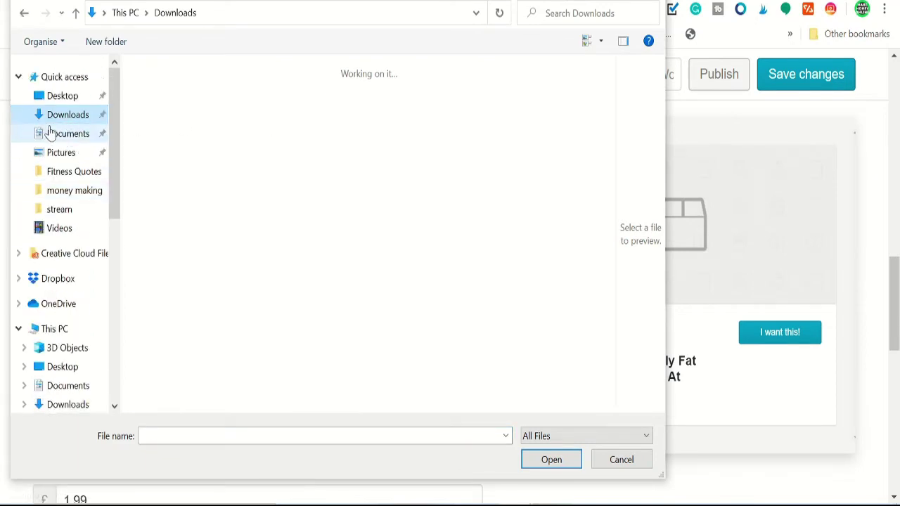
click(422, 105)
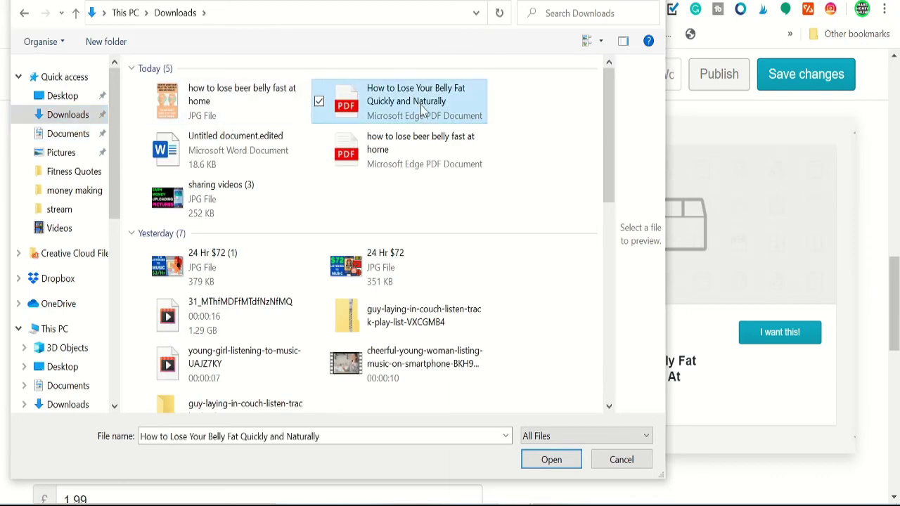
click(549, 463)
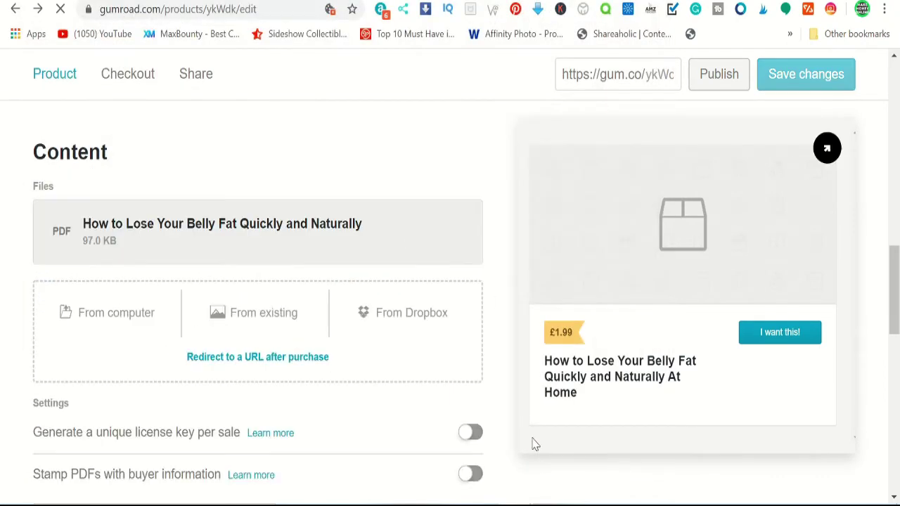
scroll(395, 307, down, 5)
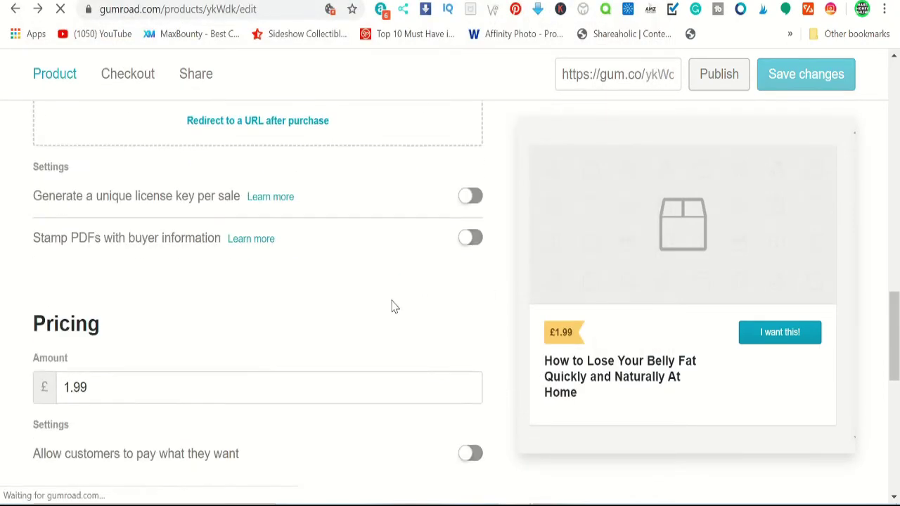
scroll(253, 287, up, 7)
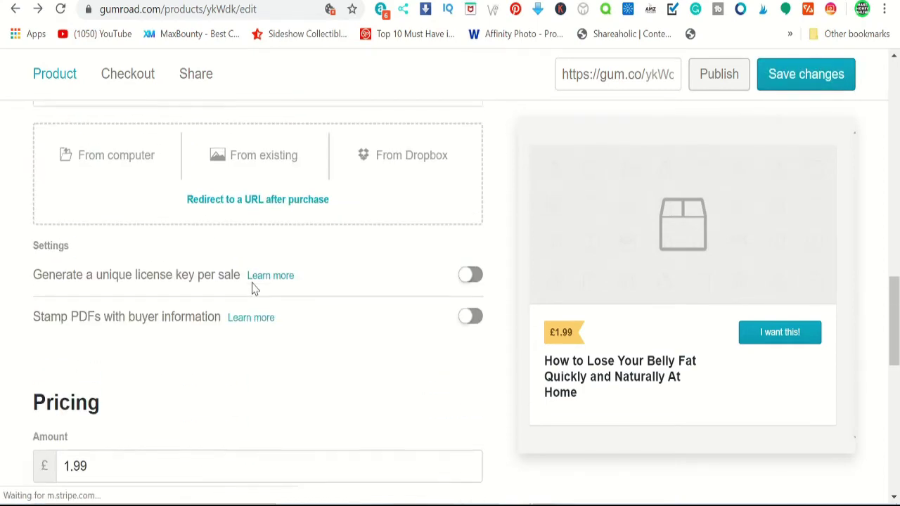
scroll(260, 301, up, 7)
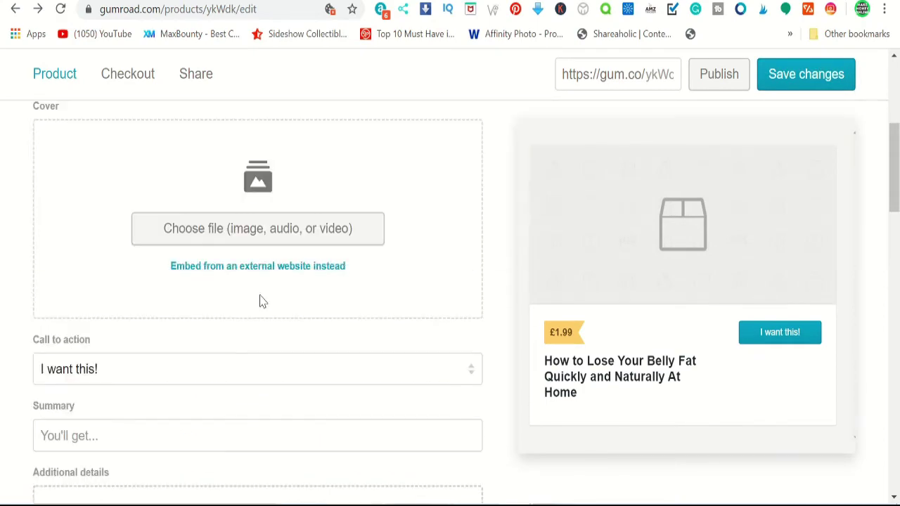
scroll(259, 301, up, 3)
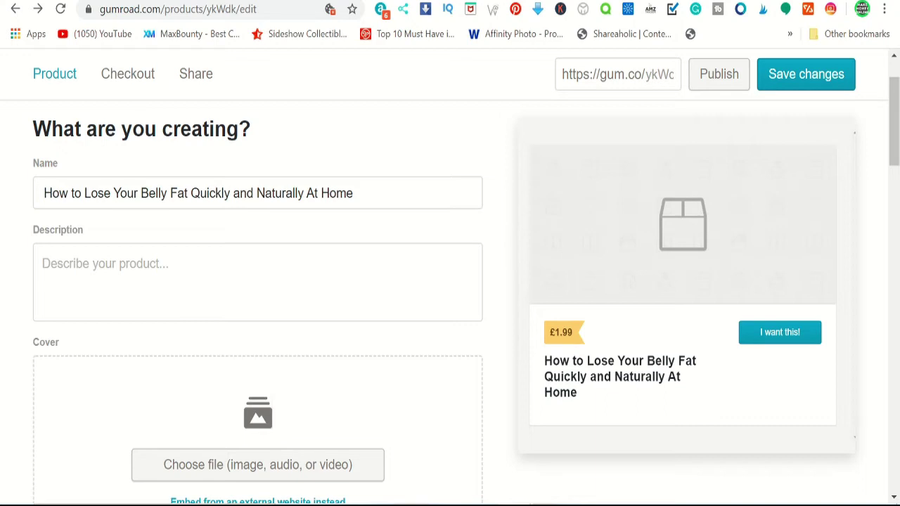
Choose the 'how to lose beer belly fast at home' JPG from Downloads as the cover.
click(283, 464)
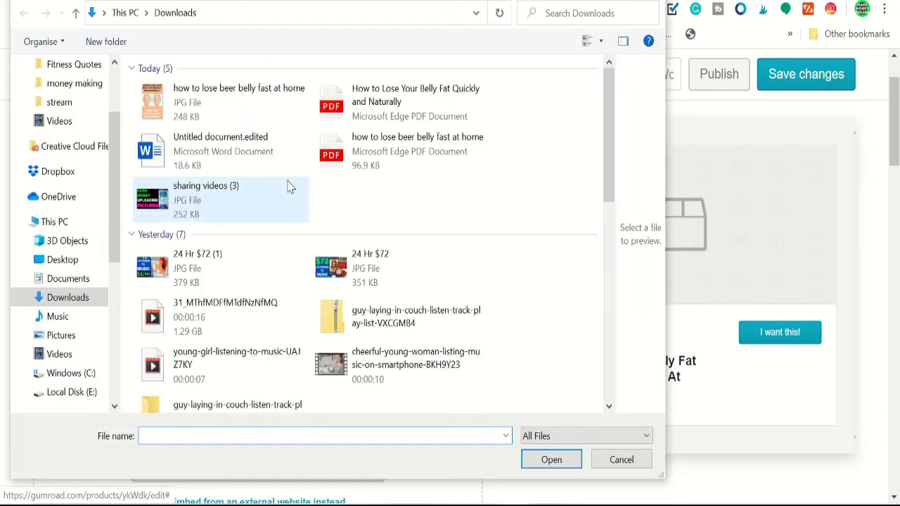
click(228, 114)
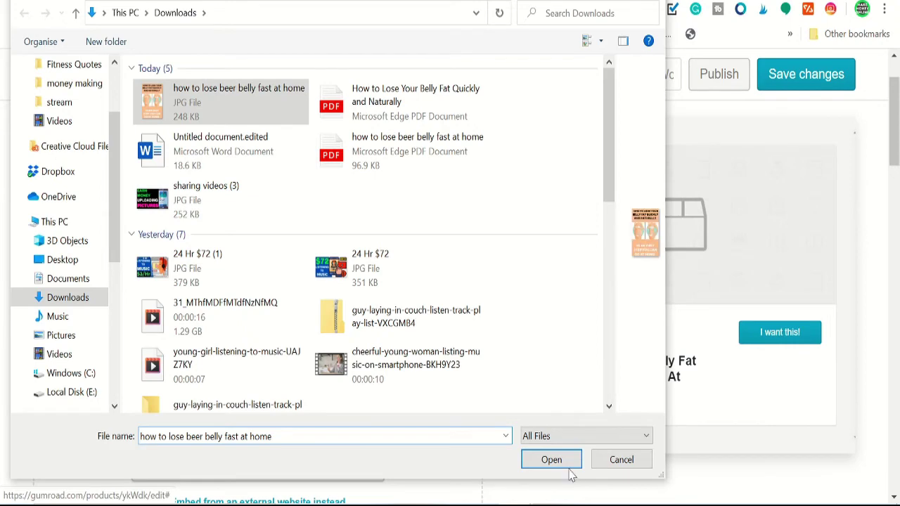
click(572, 461)
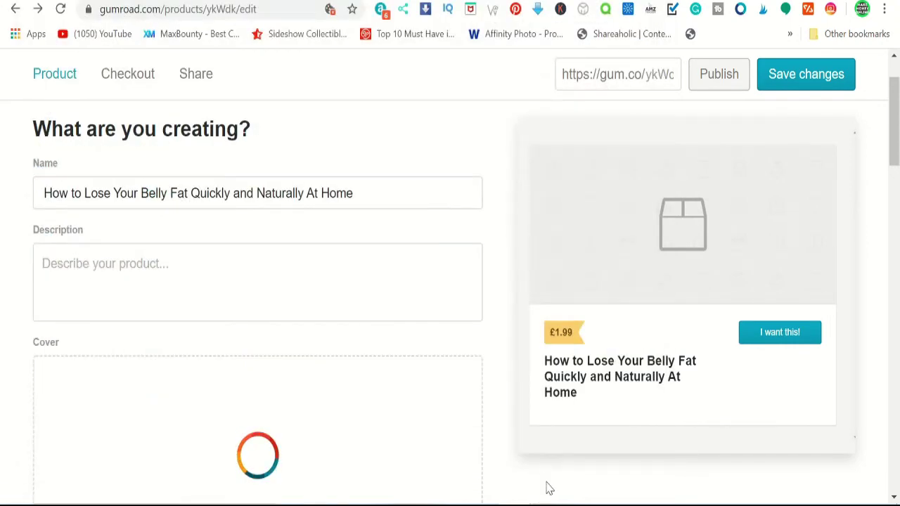
Confirm the belly fat cover fills the Gumroad cover and preview, then move to the YouTube channel.
scroll(548, 485, down, 1)
scroll(556, 485, up, 1)
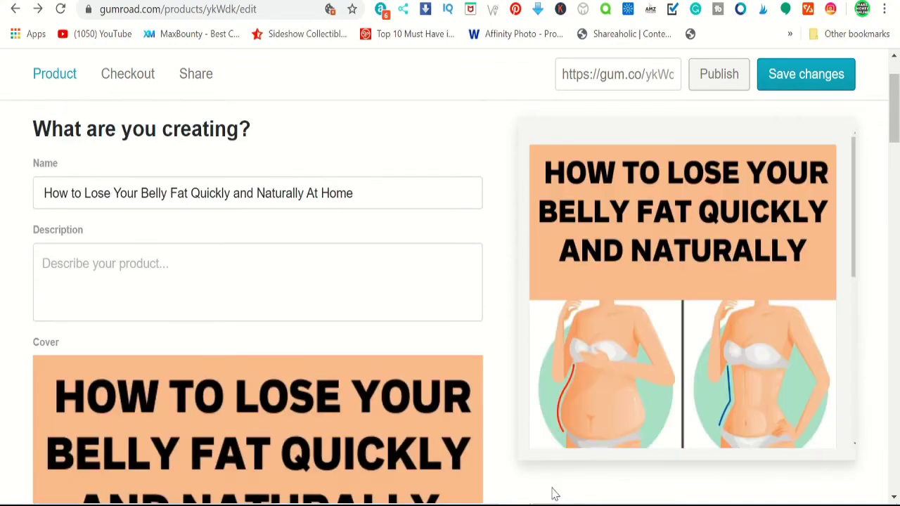
scroll(552, 457, down, 1)
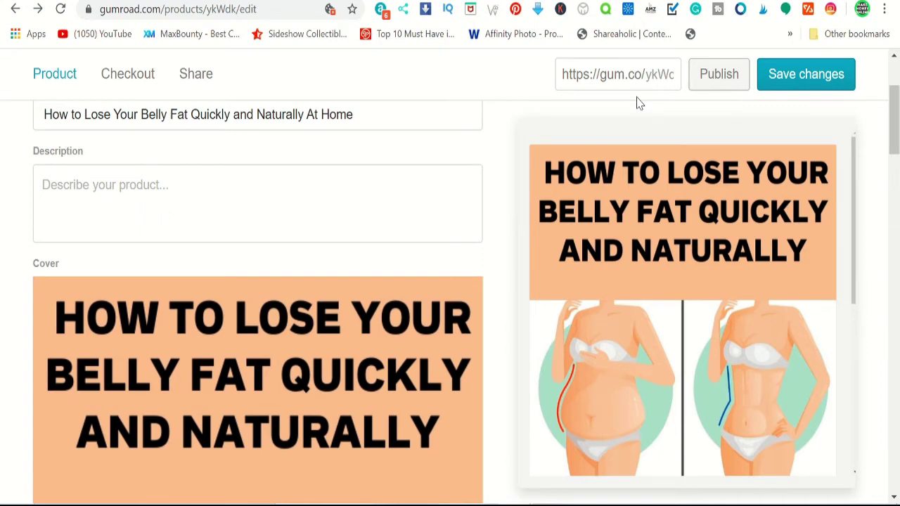
key(ctrl+Tab)
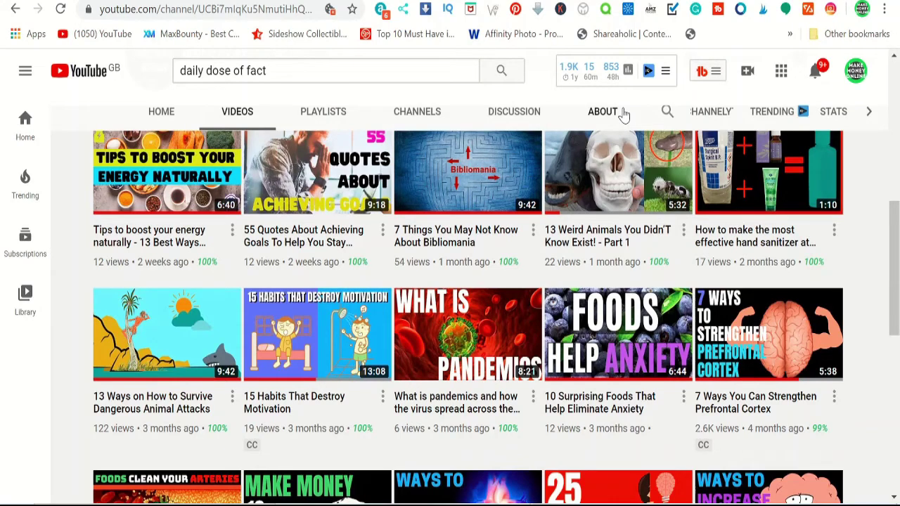
Browse the Daily dose of fact channel's uploads, then move to the Grammarly belly-fat document.
scroll(621, 119, up, 6)
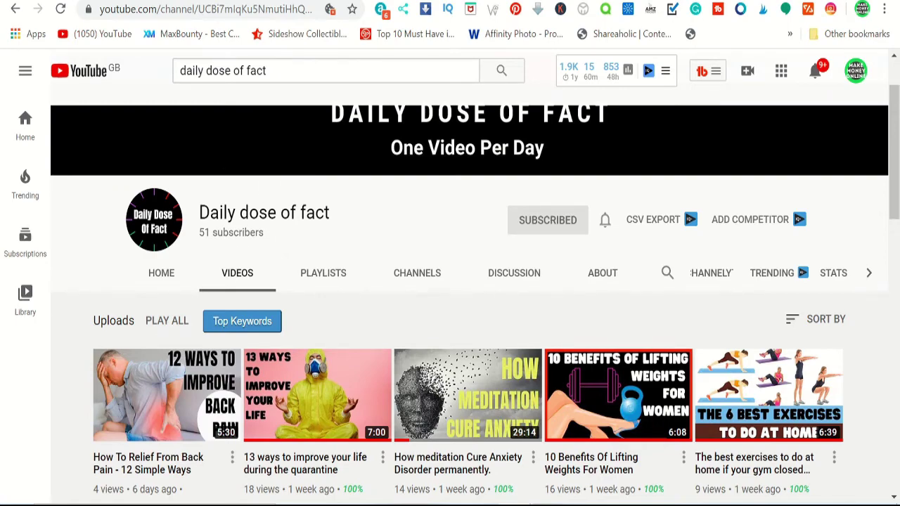
scroll(527, 309, down, 5)
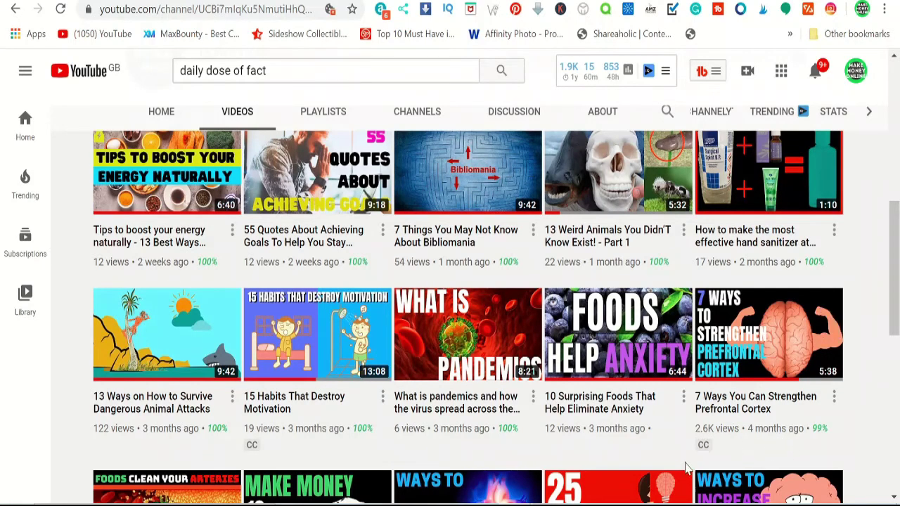
scroll(681, 469, down, 3)
scroll(681, 469, up, 12)
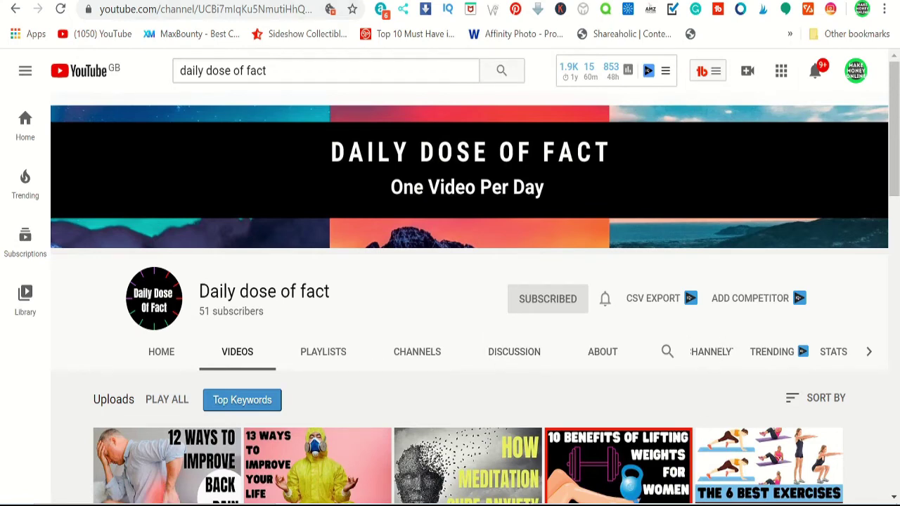
key(ctrl+Tab)
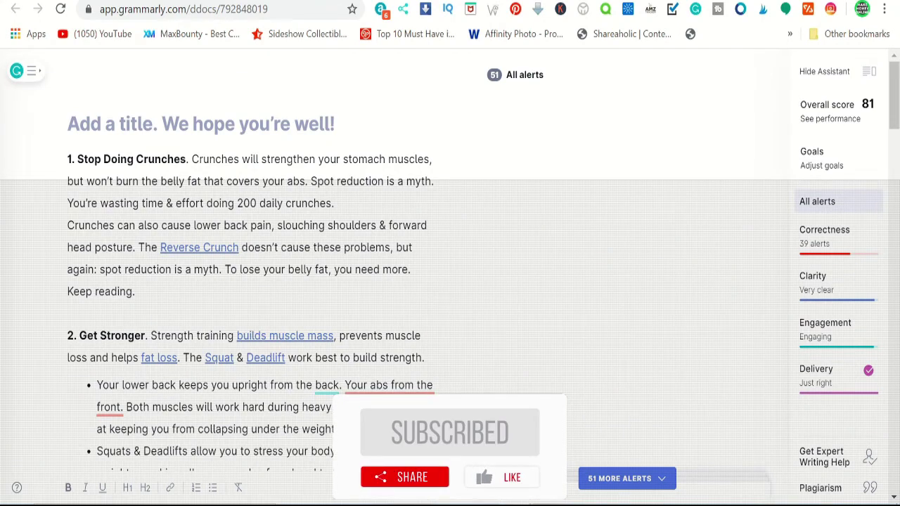
Scroll the checked belly-fat article, then bring up the How To Lose Belly Fat Facebook page.
scroll(450, 282, down, 1)
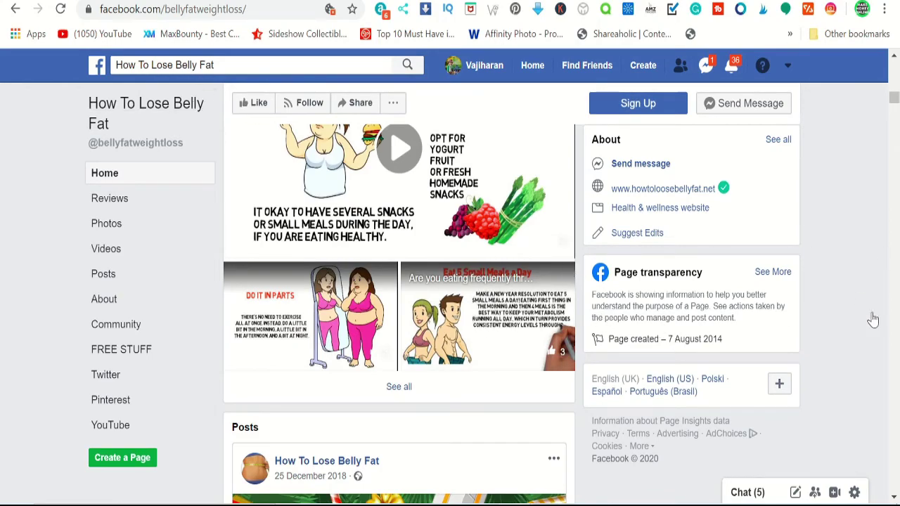
Scroll through the How To Lose Belly Fat Facebook page's tip videos and posts.
scroll(890, 165, up, 10)
scroll(896, 83, up, 5)
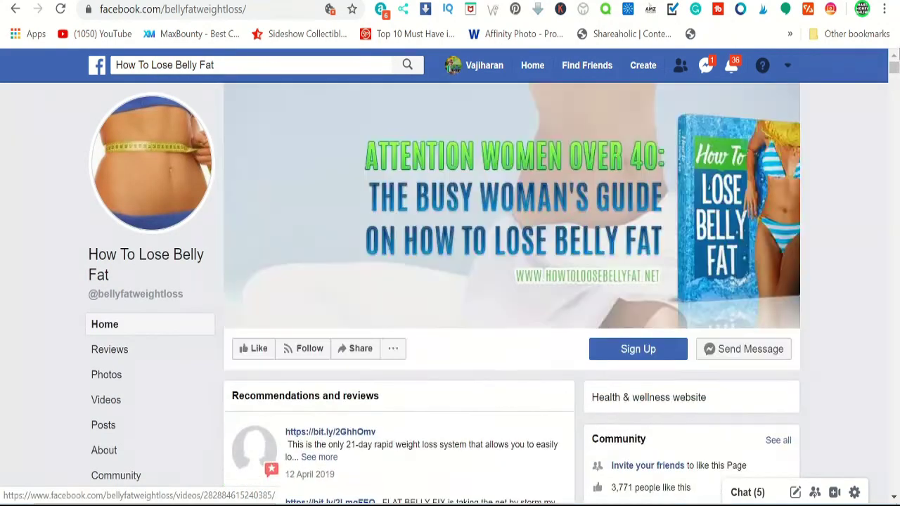
scroll(659, 390, down, 2)
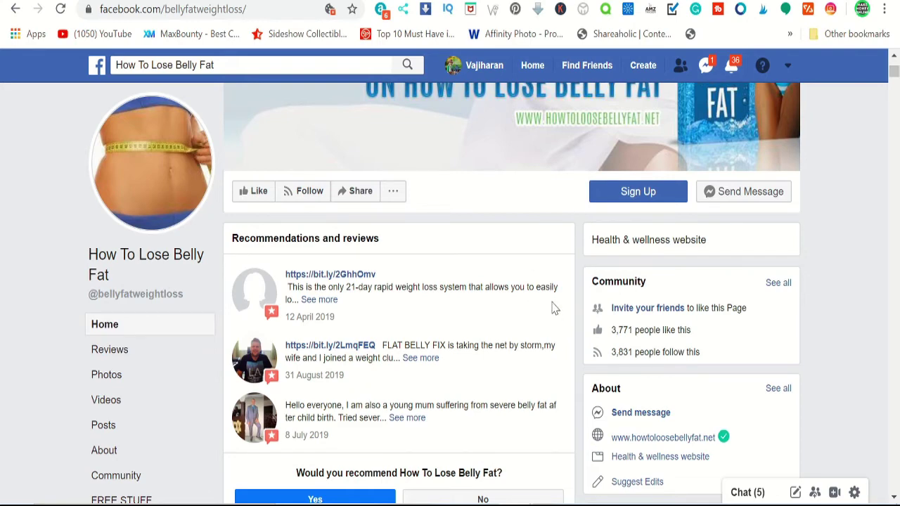
scroll(554, 308, down, 2)
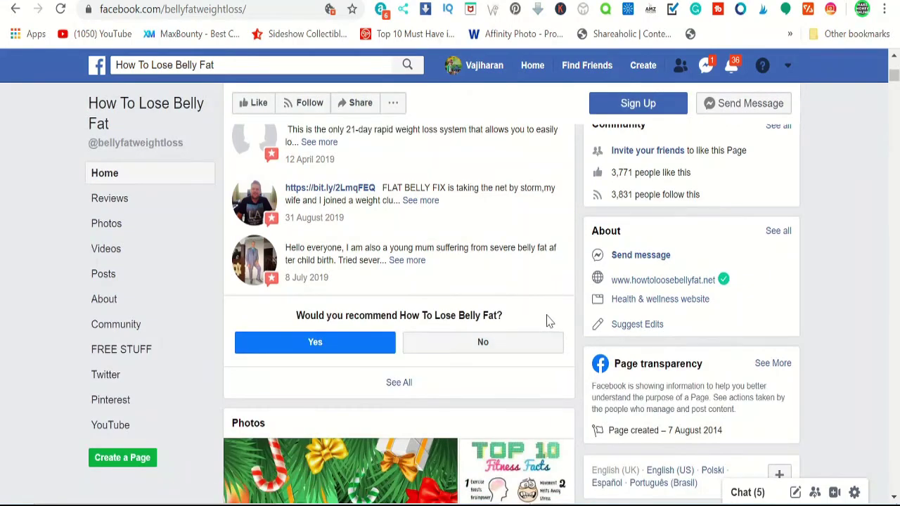
scroll(540, 359, down, 4)
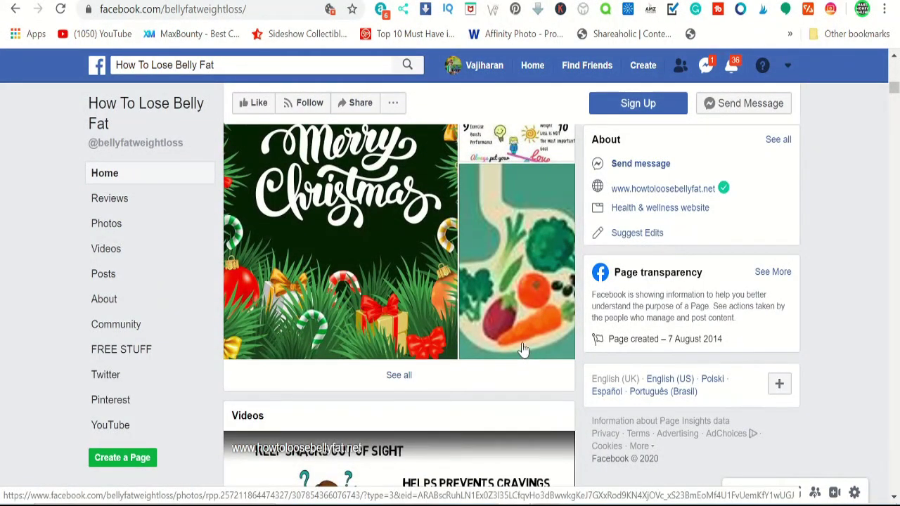
scroll(545, 348, down, 2)
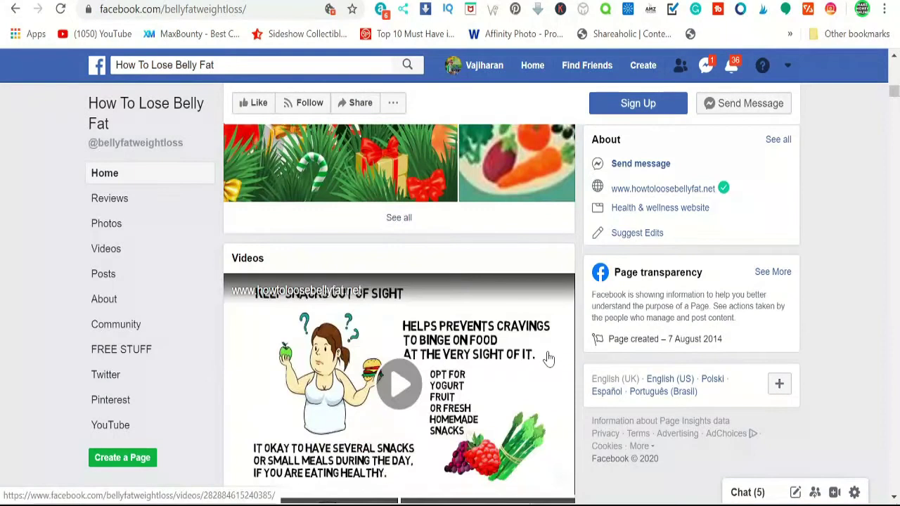
scroll(547, 381, down, 3)
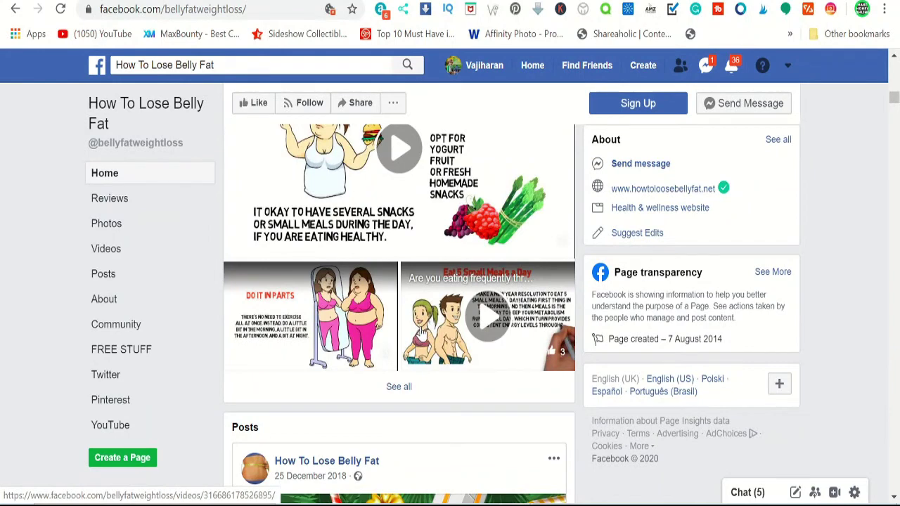
scroll(420, 329, down, 5)
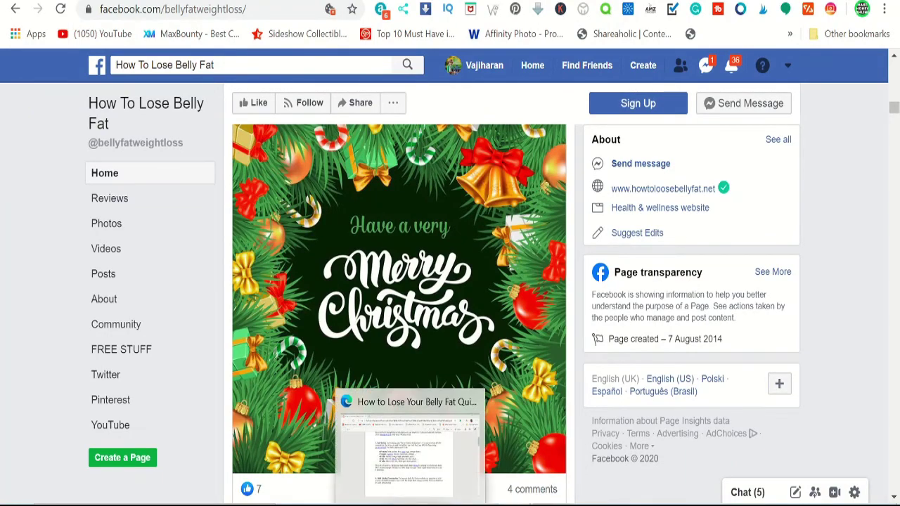
Glance at the belly-fat PDF, then go to the fitness.secrets.simplified Instagram profile.
click(411, 503)
key(alt+Tab)
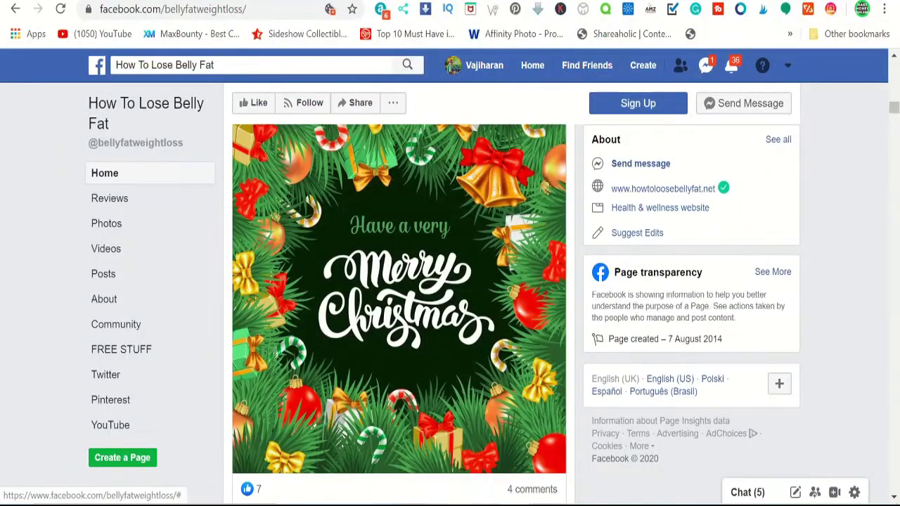
click(647, 2)
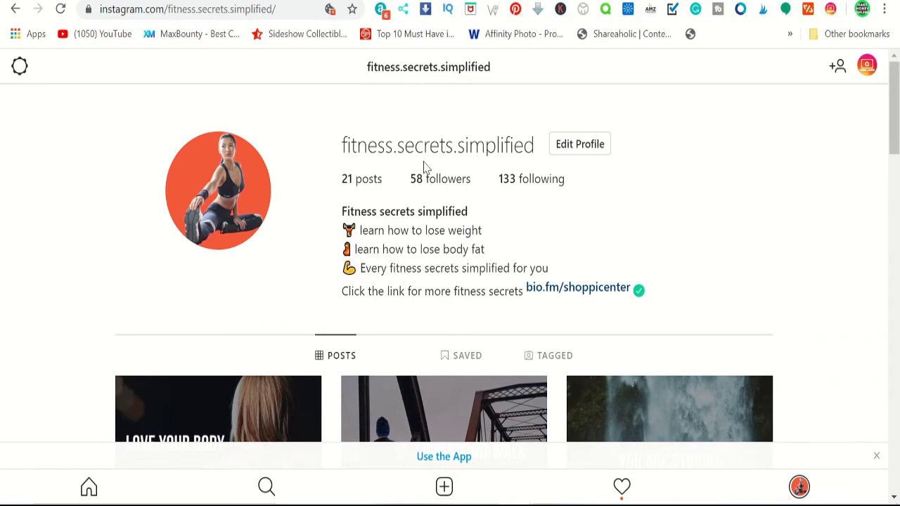
Look over the fitness.secrets.simplified post grid and bio, then open the ifluenz bookmark.
scroll(506, 168, down, 15)
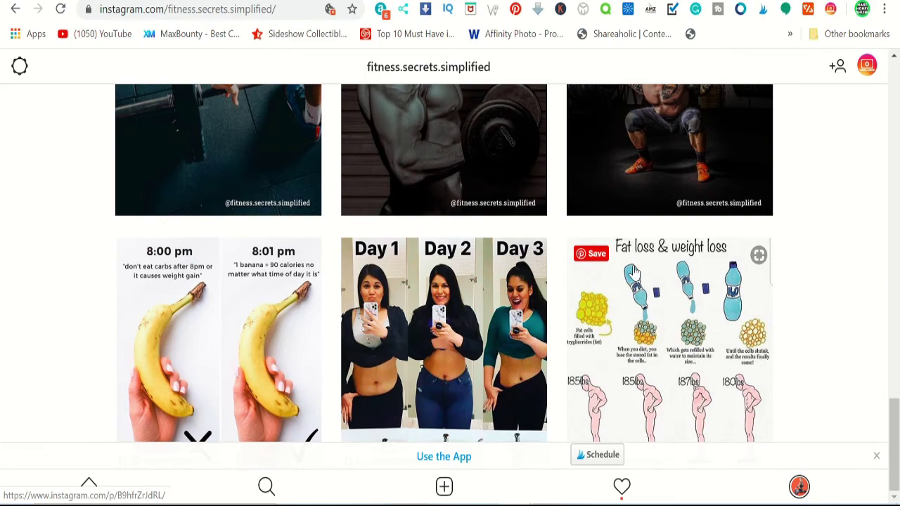
scroll(482, 150, up, 2)
scroll(515, 243, up, 2)
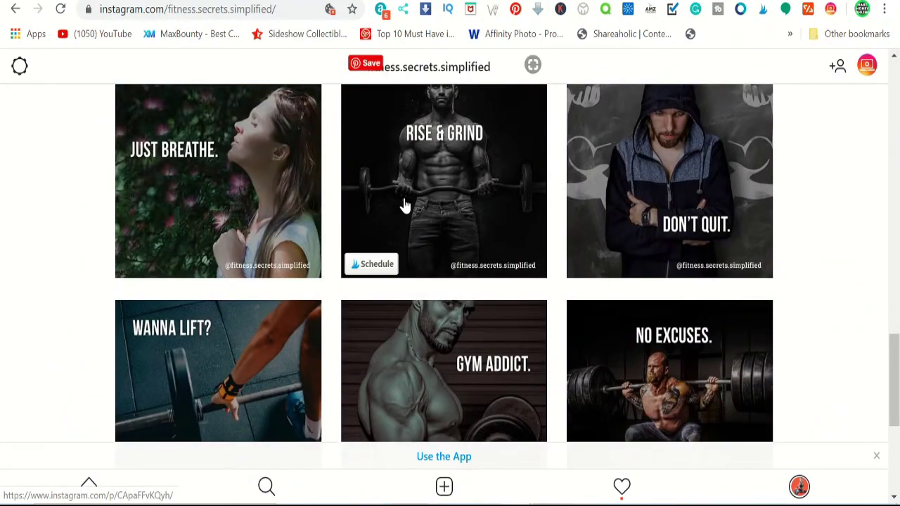
scroll(398, 206, up, 2)
scroll(520, 318, up, 15)
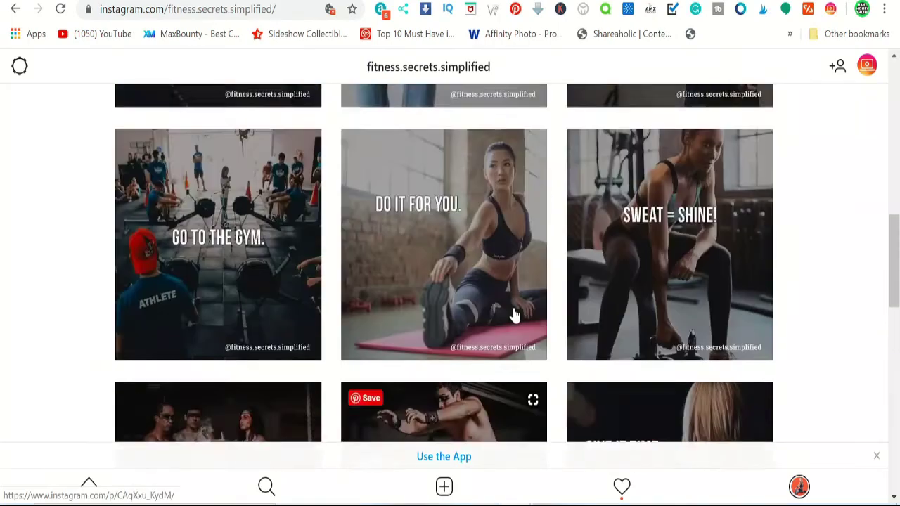
scroll(500, 297, down, 5)
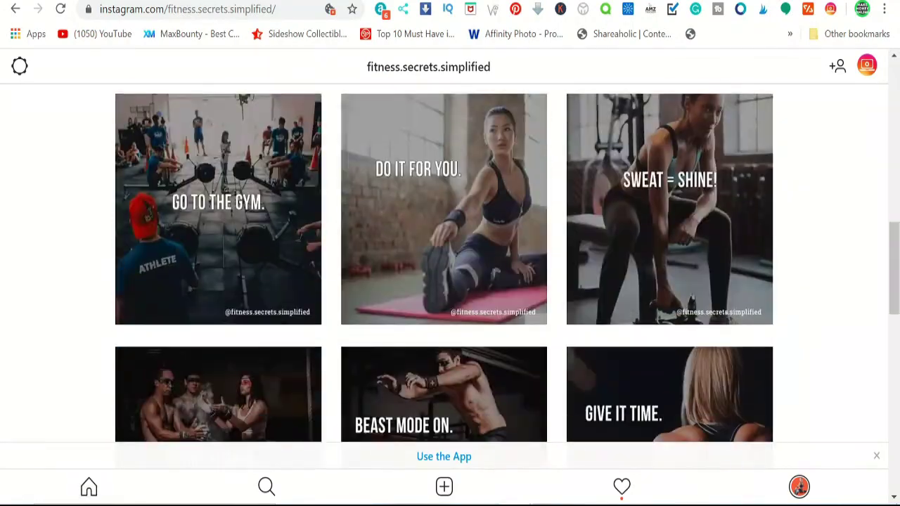
scroll(500, 297, up, 6)
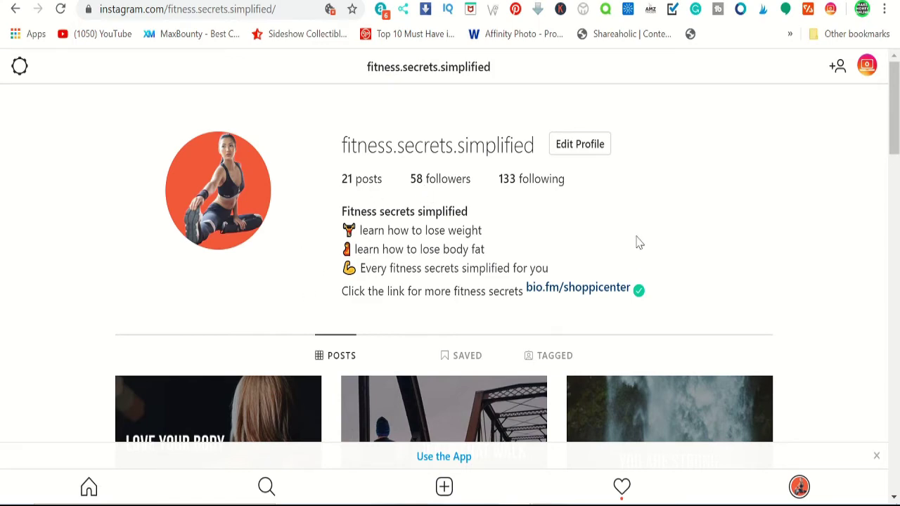
scroll(595, 224, down, 3)
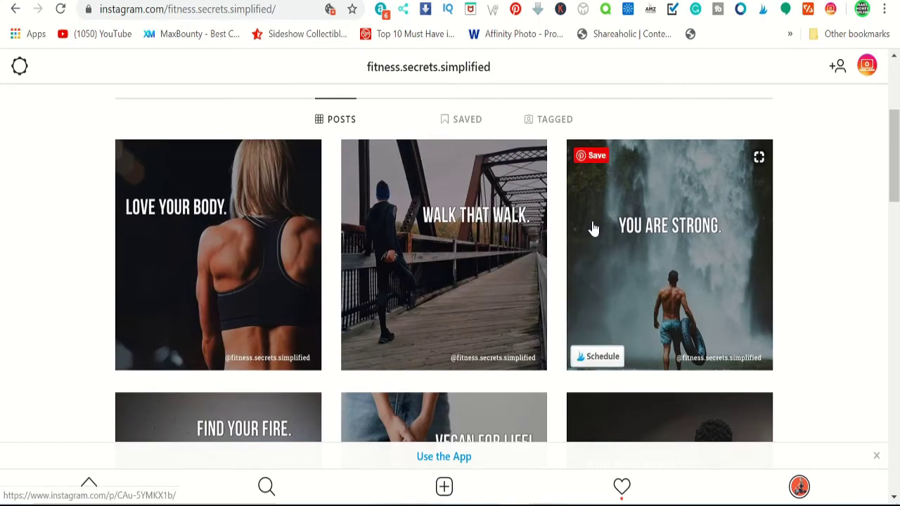
scroll(594, 239, up, 3)
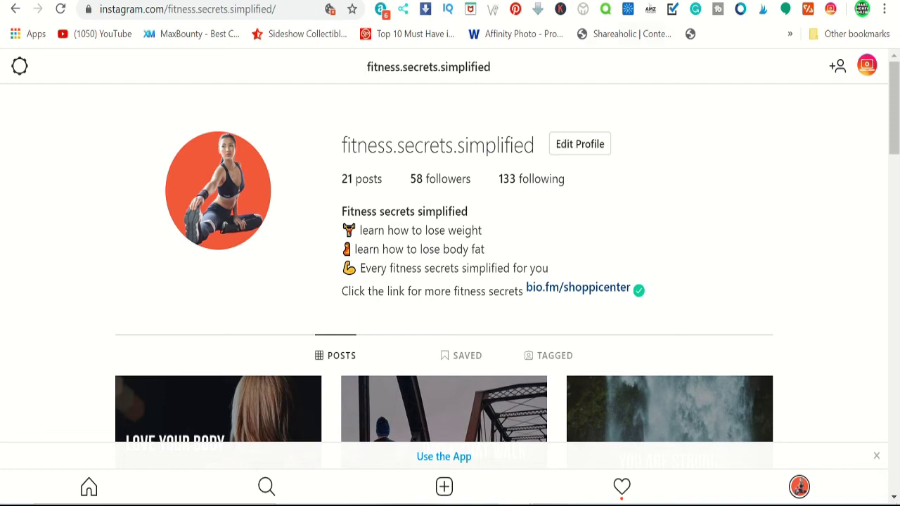
click(689, 34)
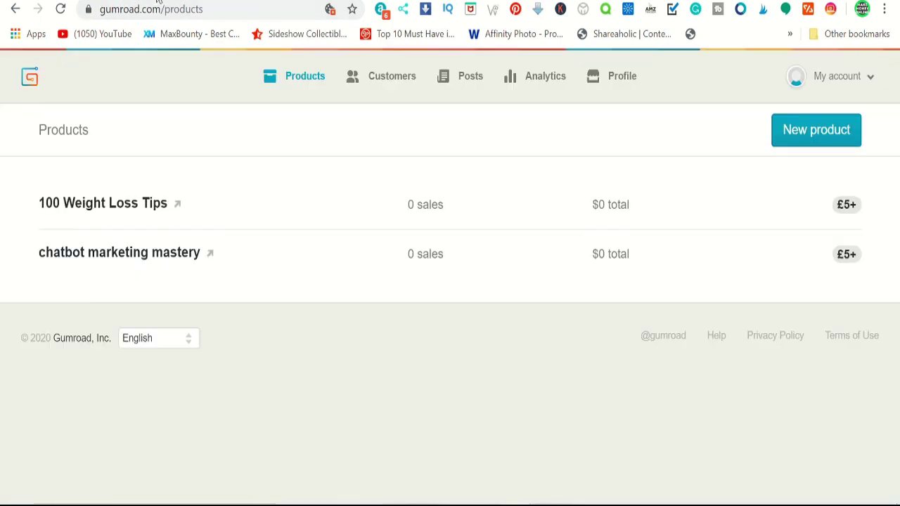
Review the Gumroad products '100 Weight Loss Tips' and 'chatbot marketing mastery', then return to the BE FREE LIFE channel.
mouse_move(297, 203)
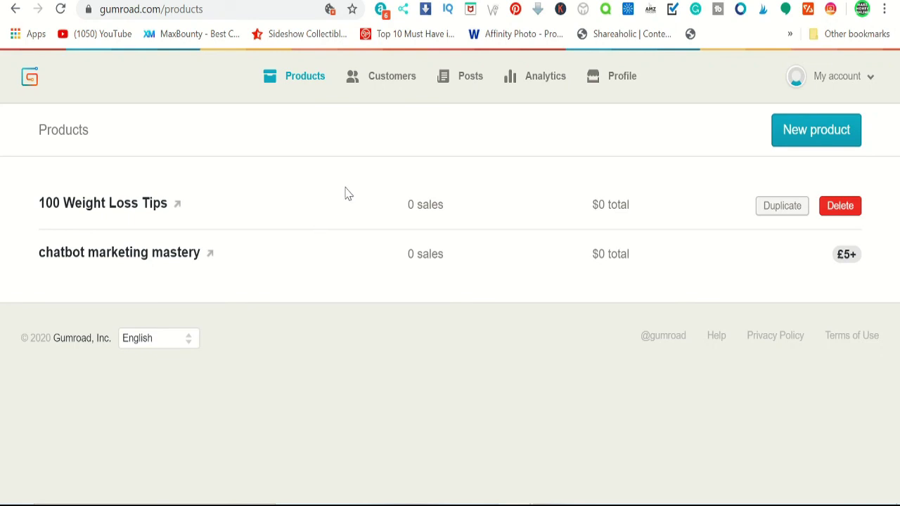
mouse_move(335, 256)
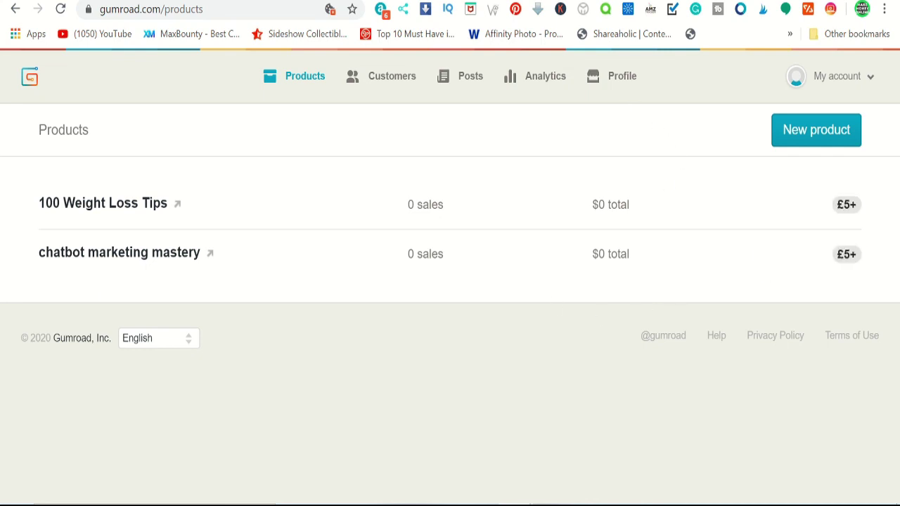
click(15, 8)
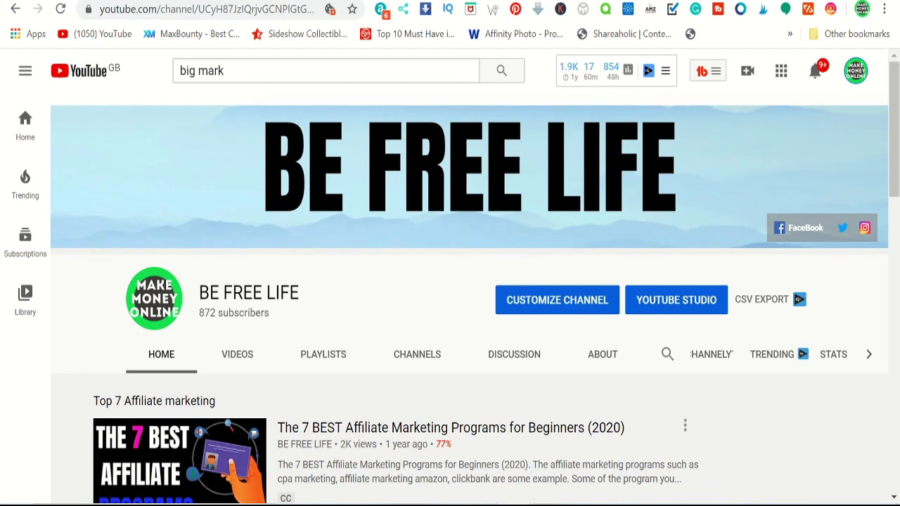